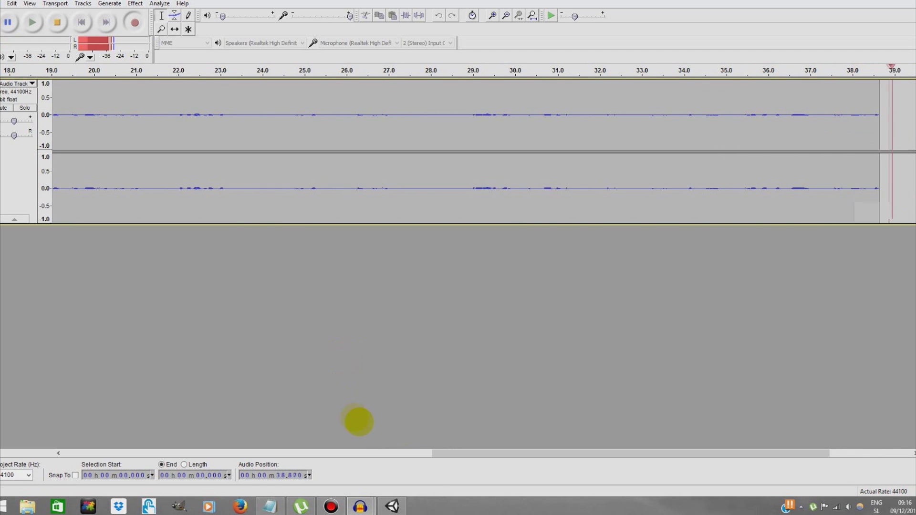
- Minimise Audacity with Super+D so the desktop is visible
key("super+d")
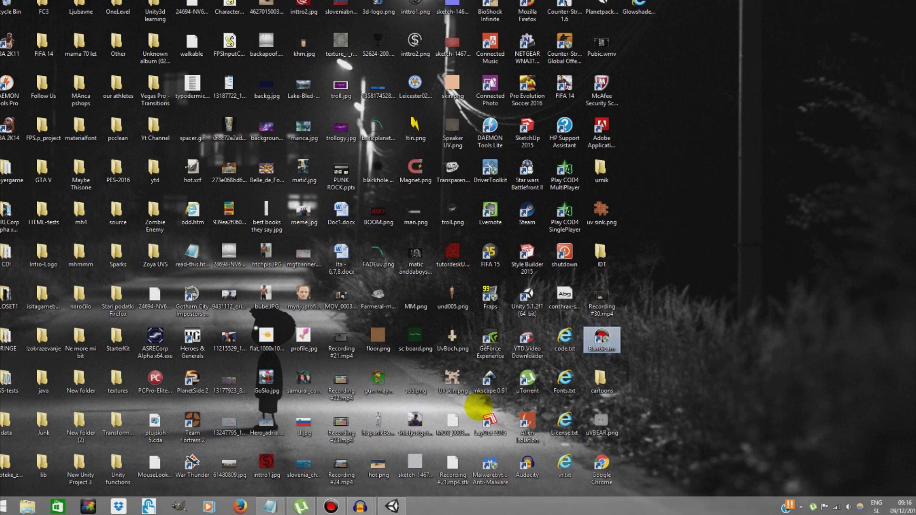
- Open Glowshader.txt in Notepad and scroll through the Glow shader code
mouse_move(388, 501)
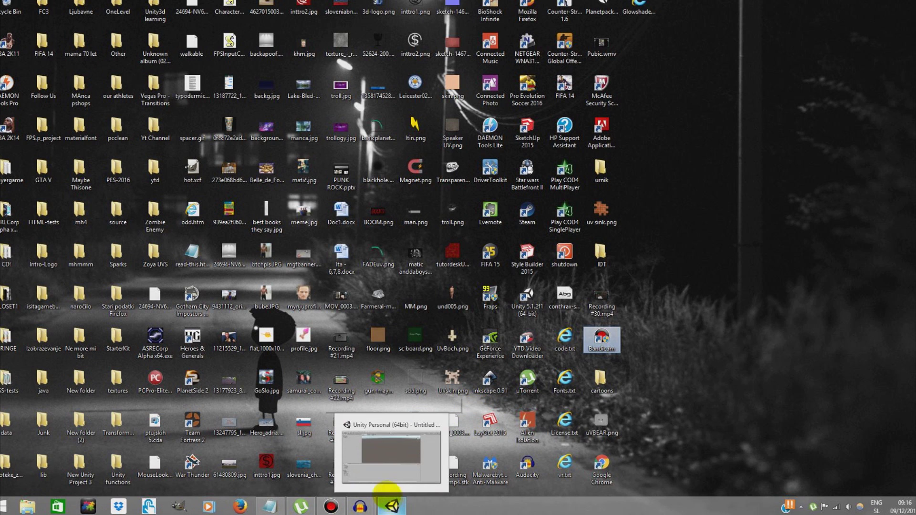
mouse_move(283, 498)
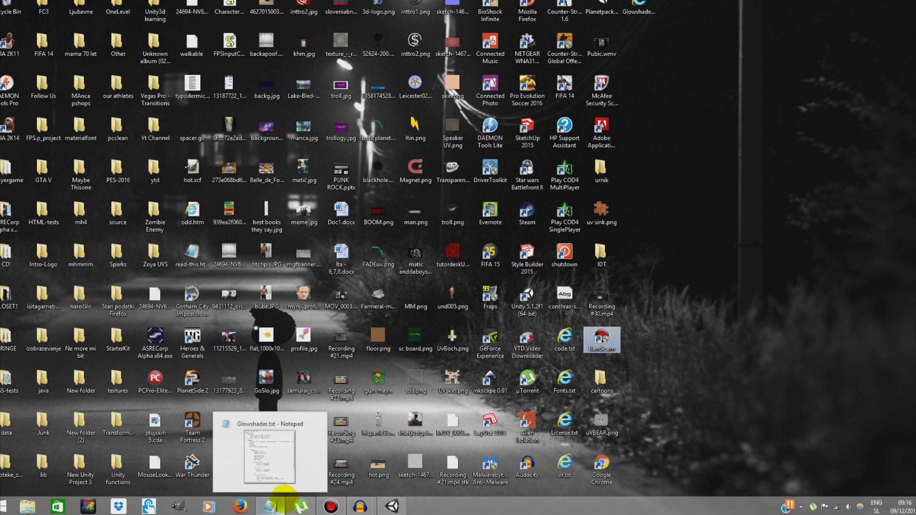
left_click(271, 458)
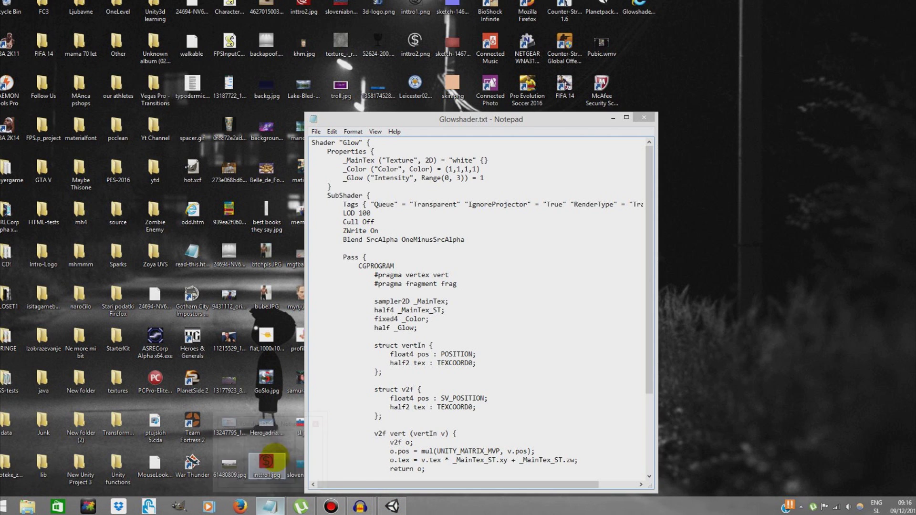
scroll(464, 425, "down", 5)
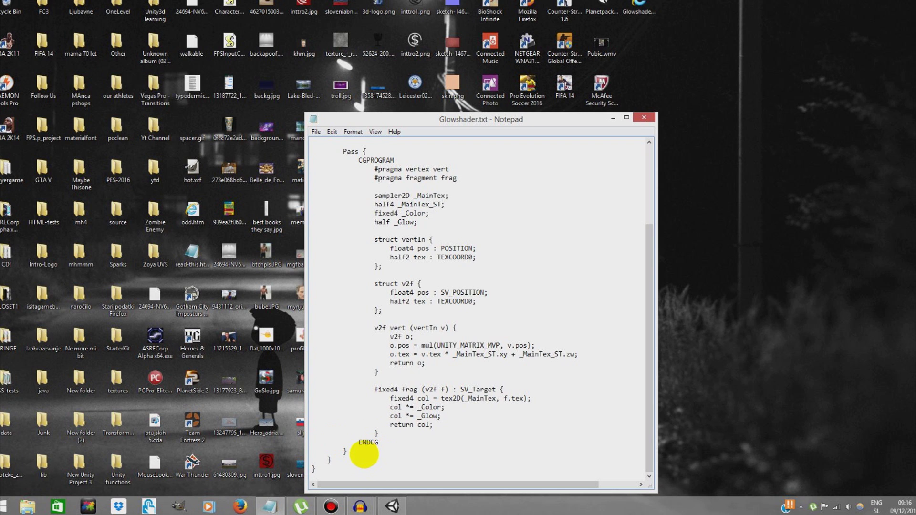
scroll(479, 432, "up", 4)
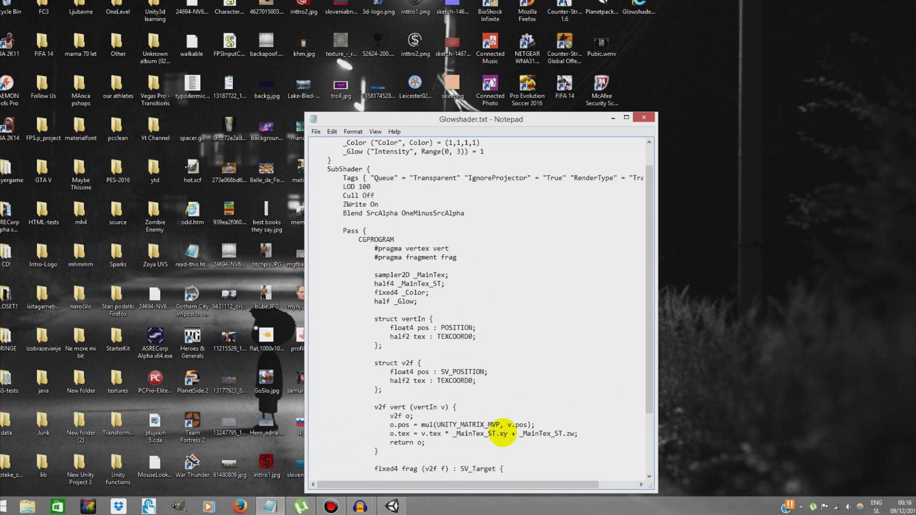
scroll(548, 391, "down", 2)
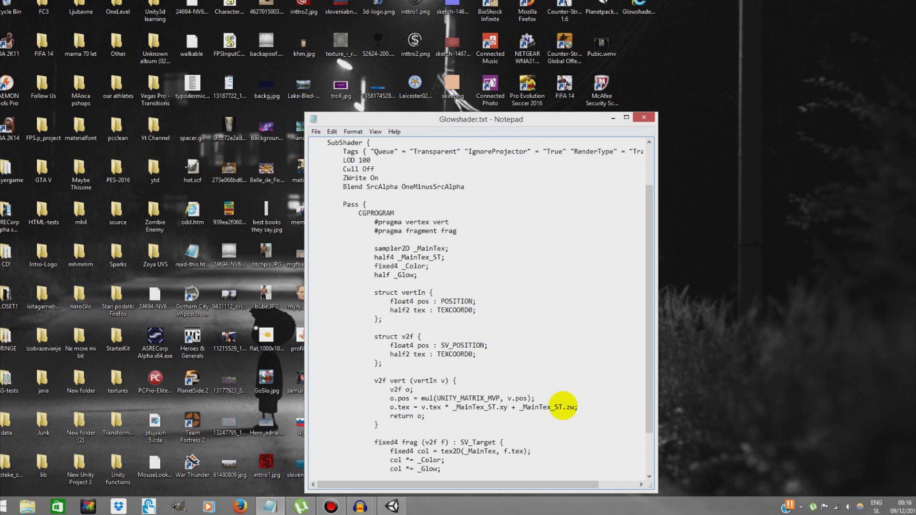
scroll(561, 409, "down", 2)
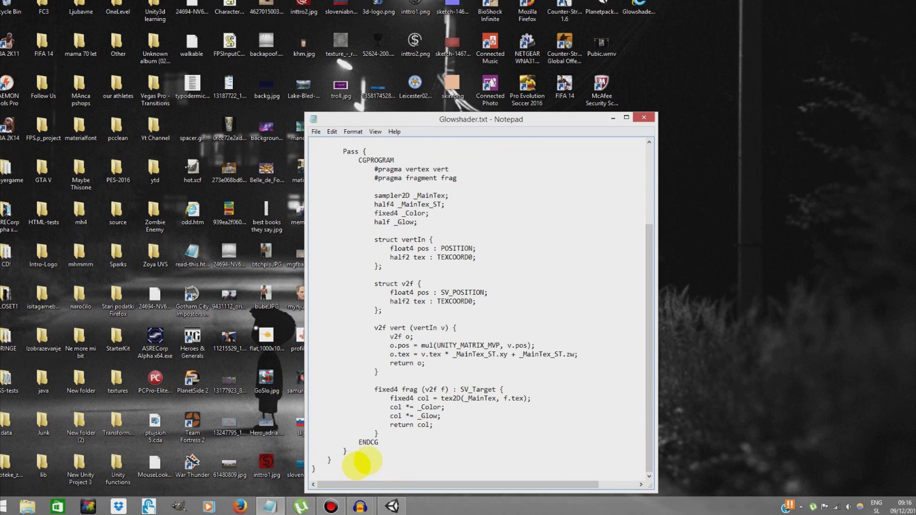
scroll(417, 453, "up", 1)
scroll(416, 453, "up", 3)
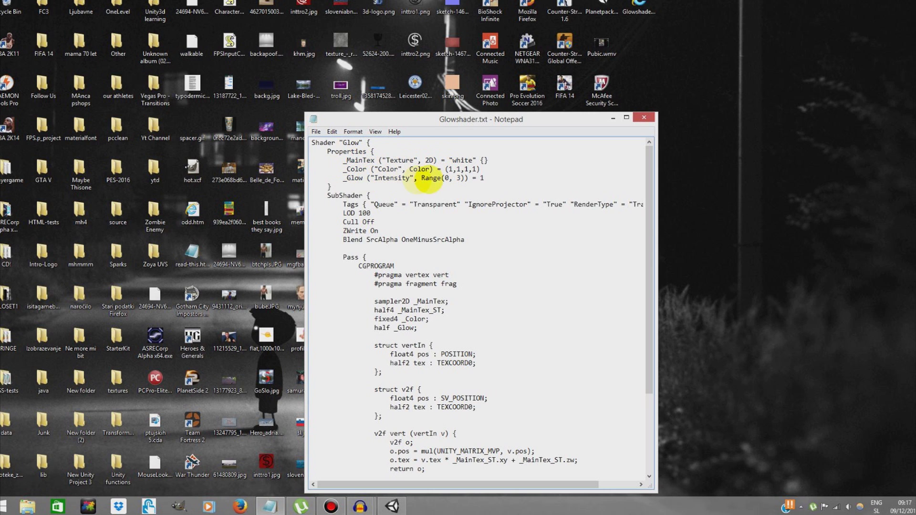
- Select the Shader header and Properties block, then return to the Unity editor
left_click_drag(330, 186, 310, 152)
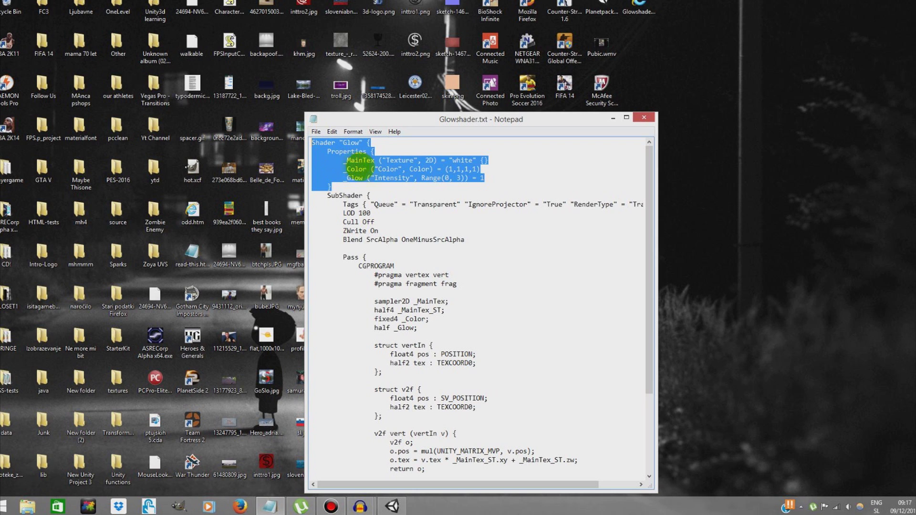
left_click(326, 163)
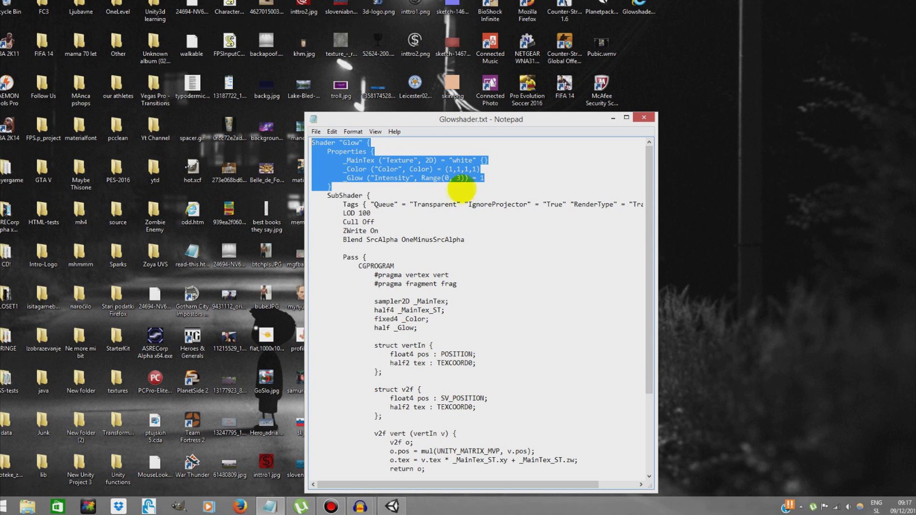
left_click_drag(443, 484, 420, 485)
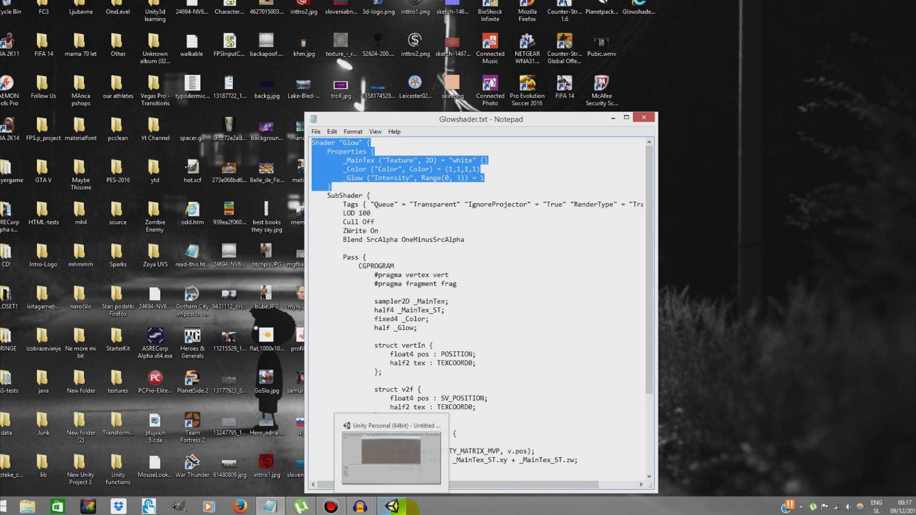
left_click(399, 505)
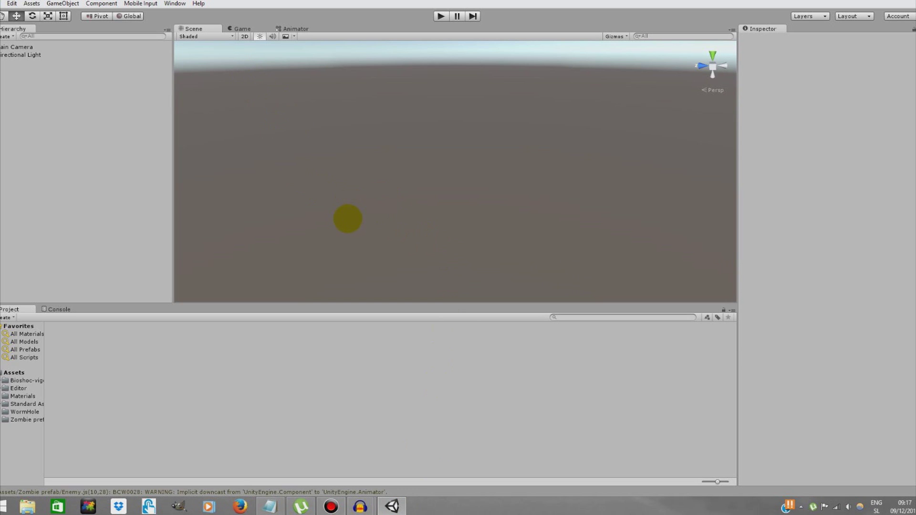
- Hide the shader notes, check Main Camera and Directional Light, and list the Assets folder contents
left_click(270, 506)
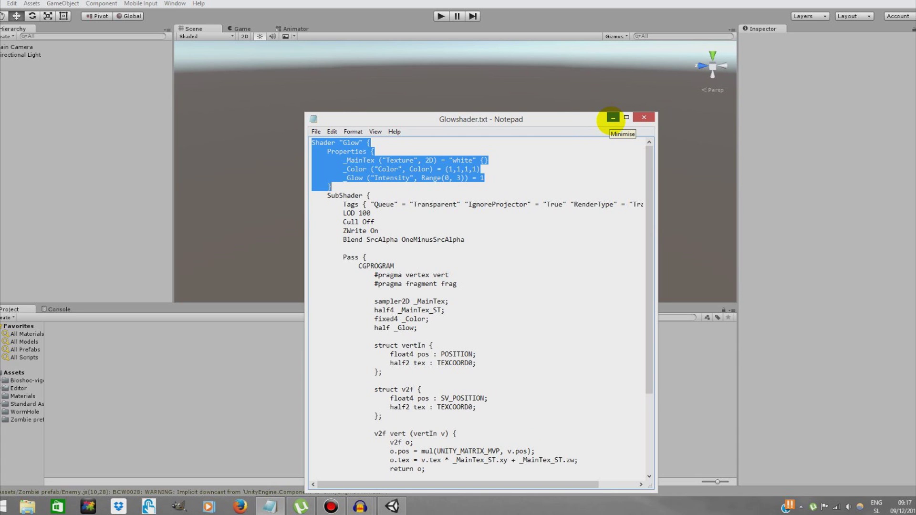
left_click(612, 116)
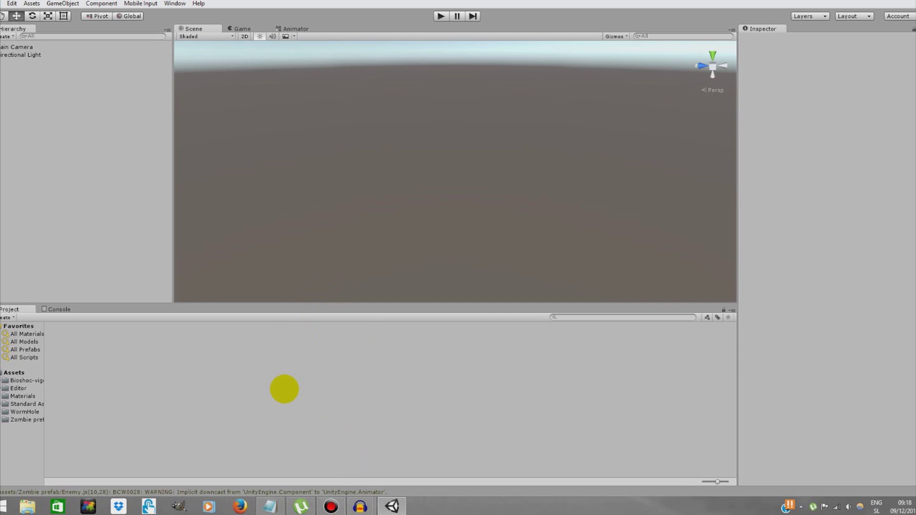
left_click(16, 47)
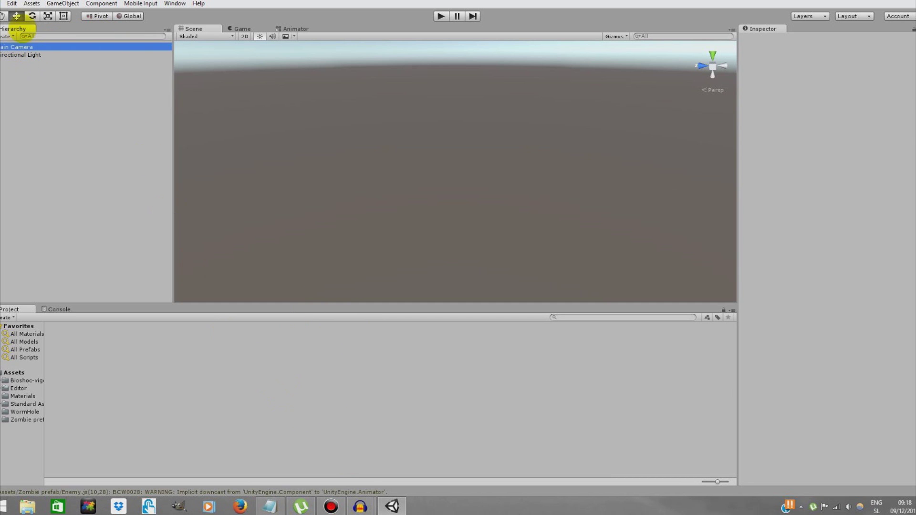
left_click(22, 54)
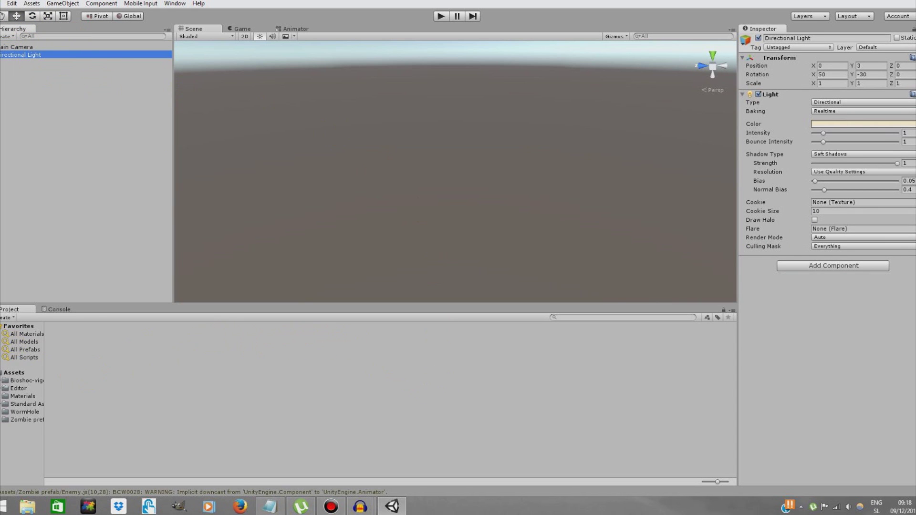
left_click(14, 372)
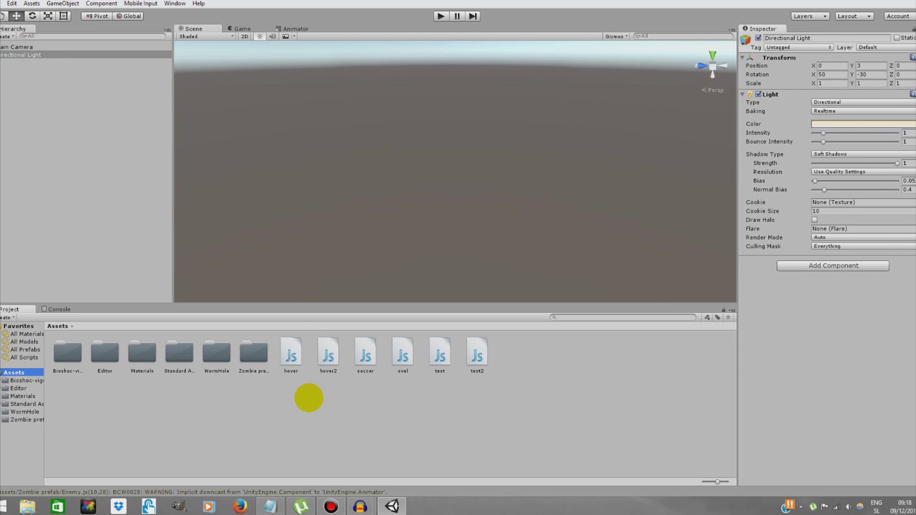
- Create a Shader asset named Glow in the Project panel and open it in MonoDevelop
right_click(308, 397)
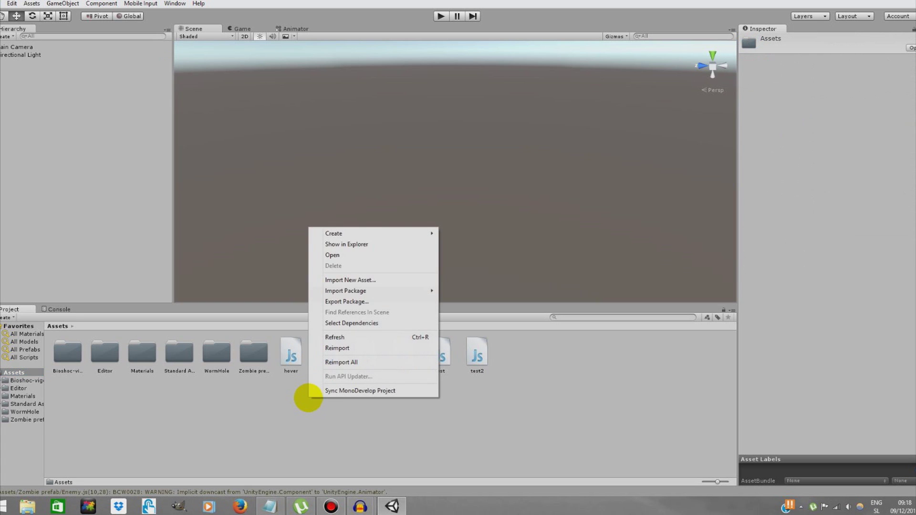
mouse_move(381, 233)
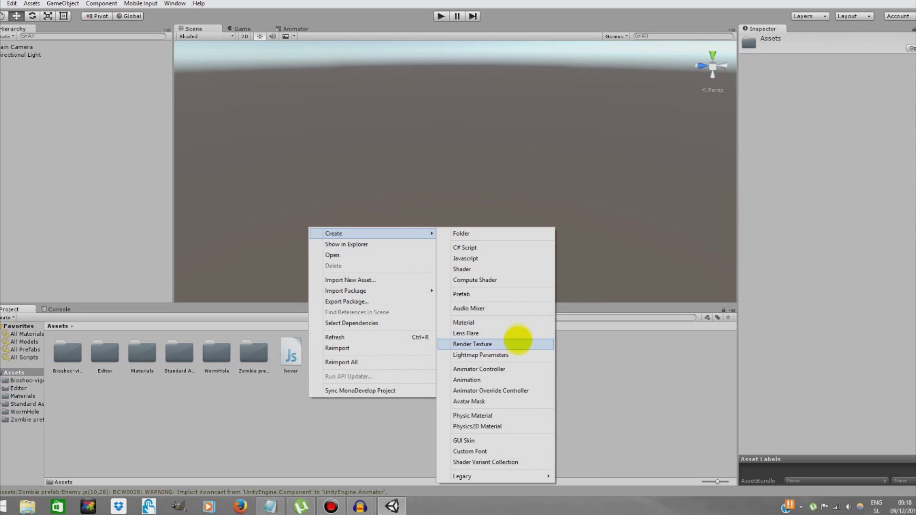
left_click(479, 269)
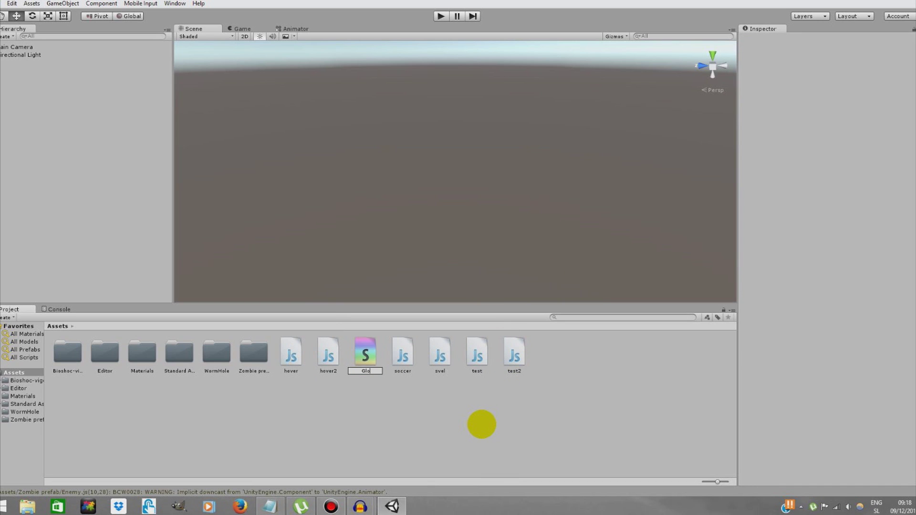
key("Return")
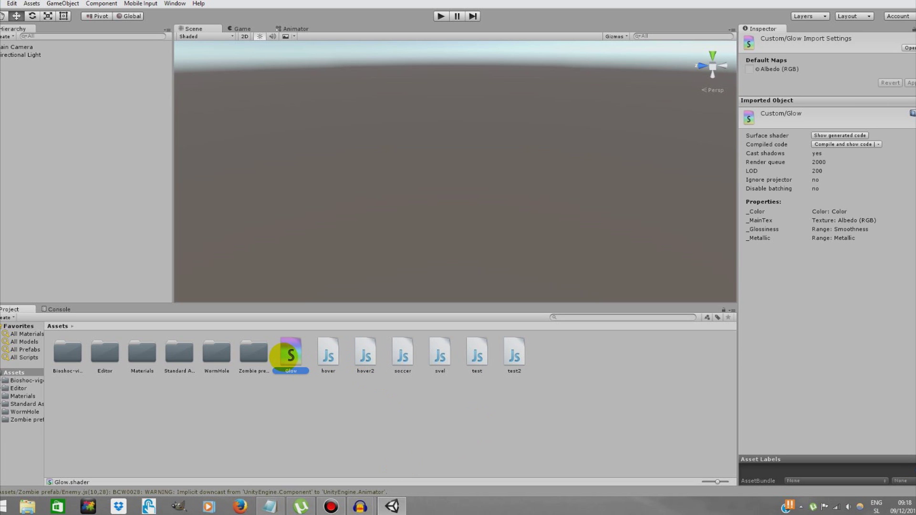
double_click(290, 355)
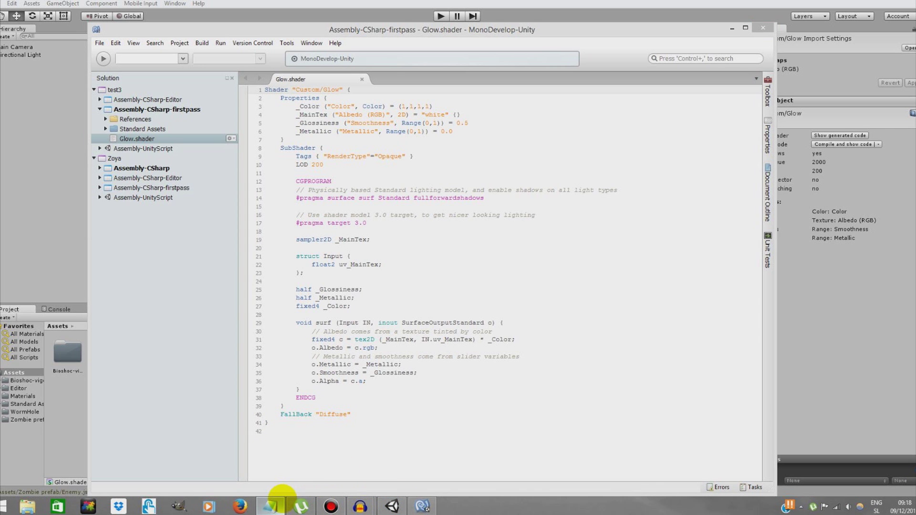
- Copy nearly all of the glow shader code from Glowshader.txt
left_click(276, 504)
scroll(542, 381, "down", 6)
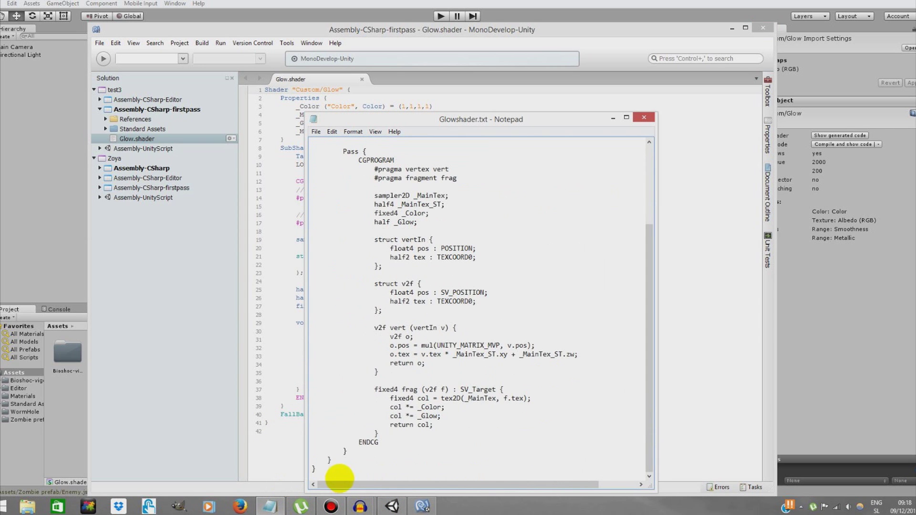
left_click_drag(337, 476, 329, 187)
right_click(331, 186)
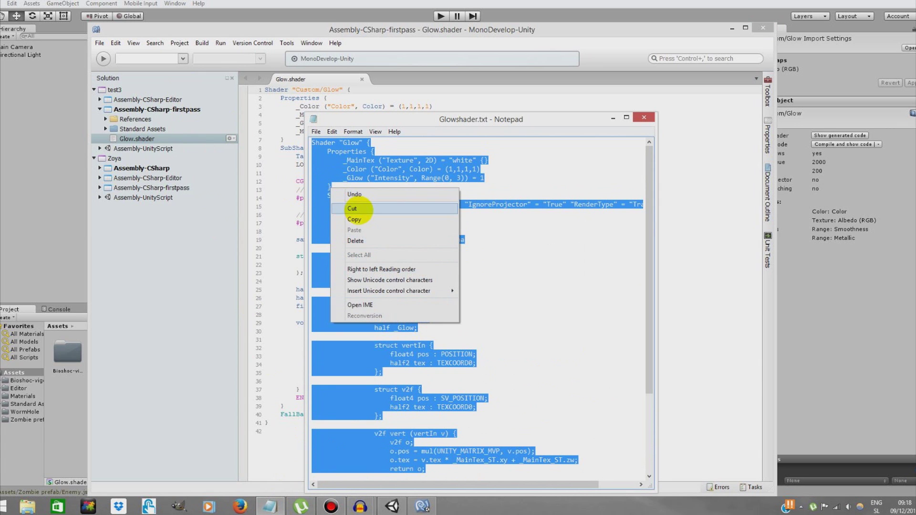
left_click(357, 216)
- Replace all code in Glow.shader with the copied glow pass, then save and close it
left_click(612, 118)
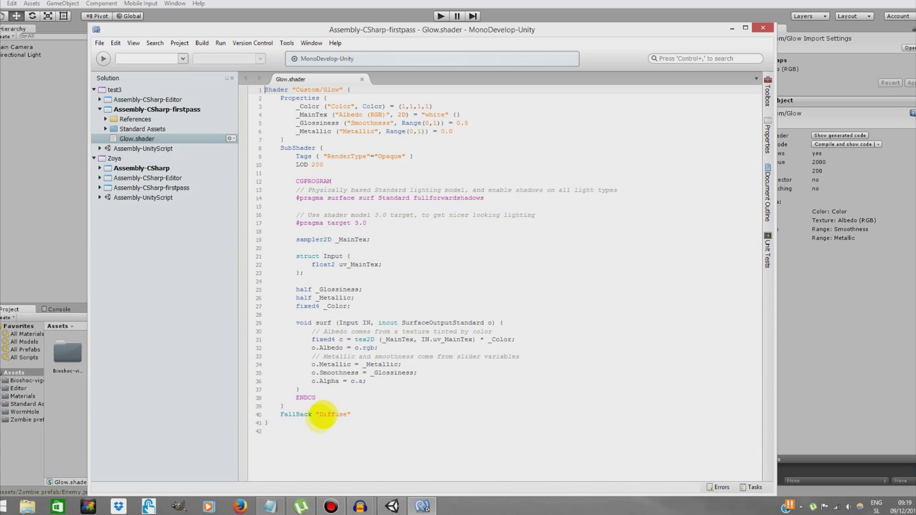
key("ctrl+a")
right_click(393, 120)
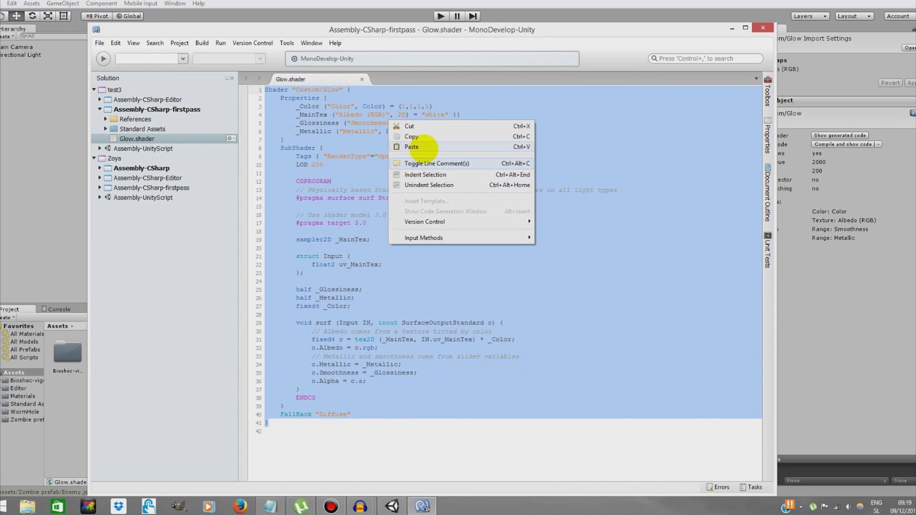
left_click(411, 146)
scroll(420, 339, "up", 1)
scroll(421, 342, "down", 1)
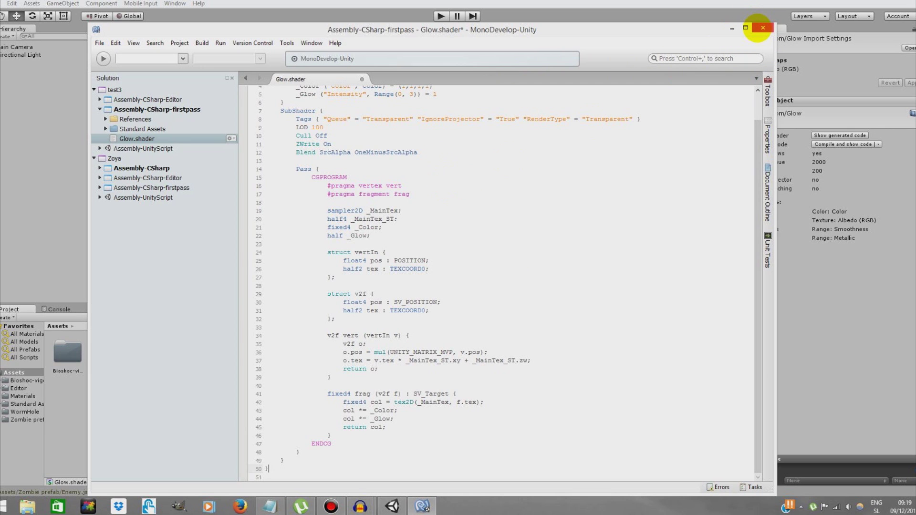
left_click(762, 28)
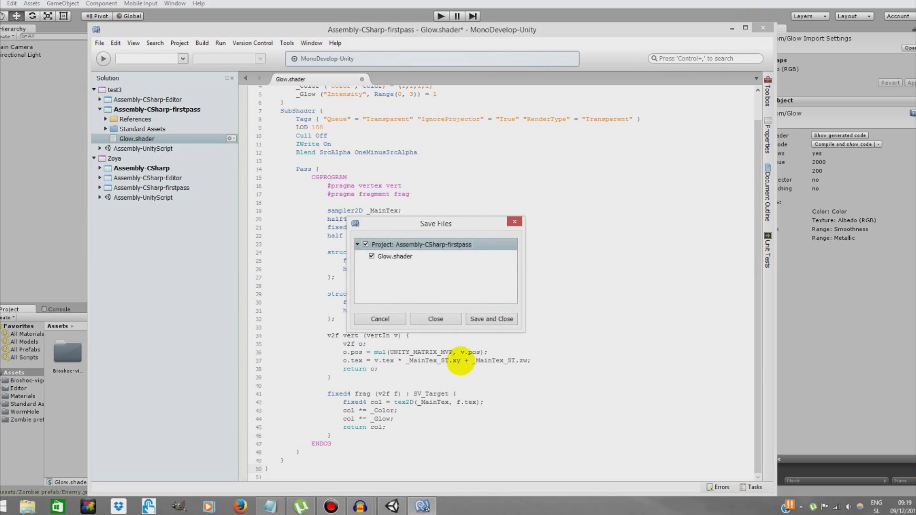
left_click(490, 318)
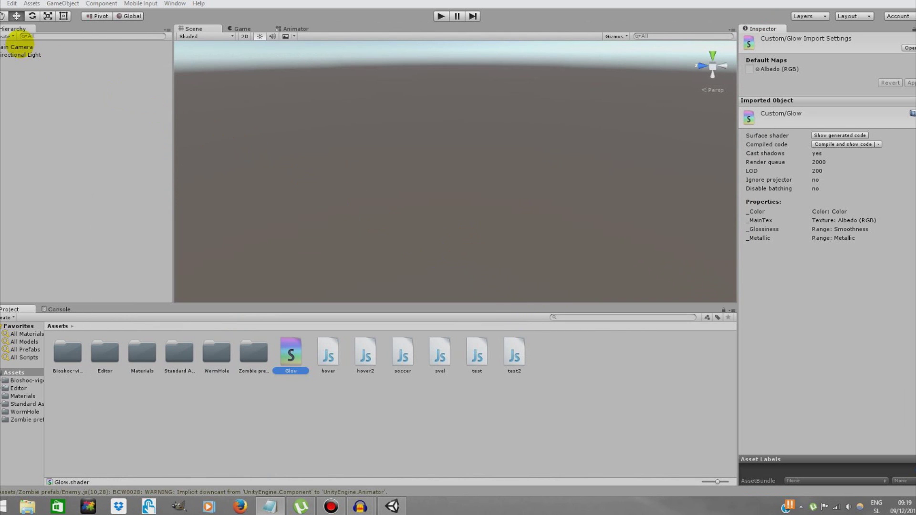
- Set the Main Camera's Clear Flags to Solid Color
left_click(19, 47)
right_click_drag(443, 108, 464, 128)
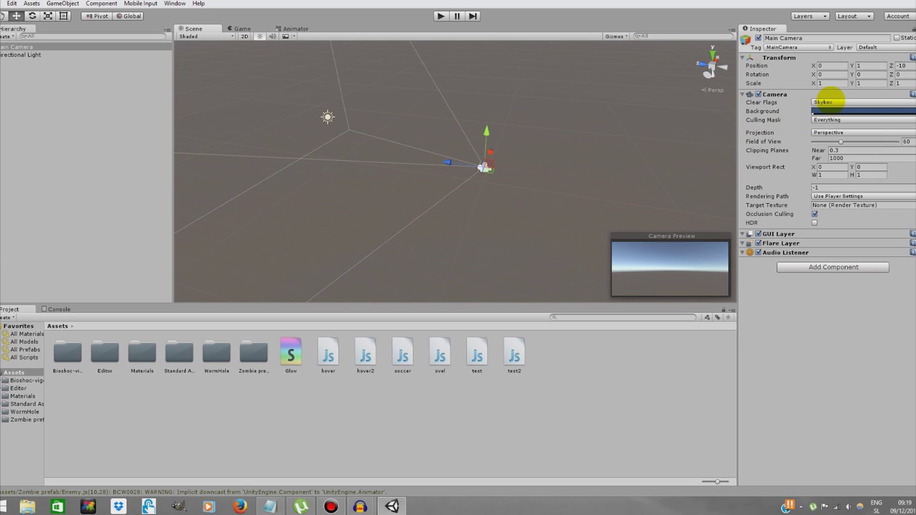
left_click(830, 102)
left_click(842, 124)
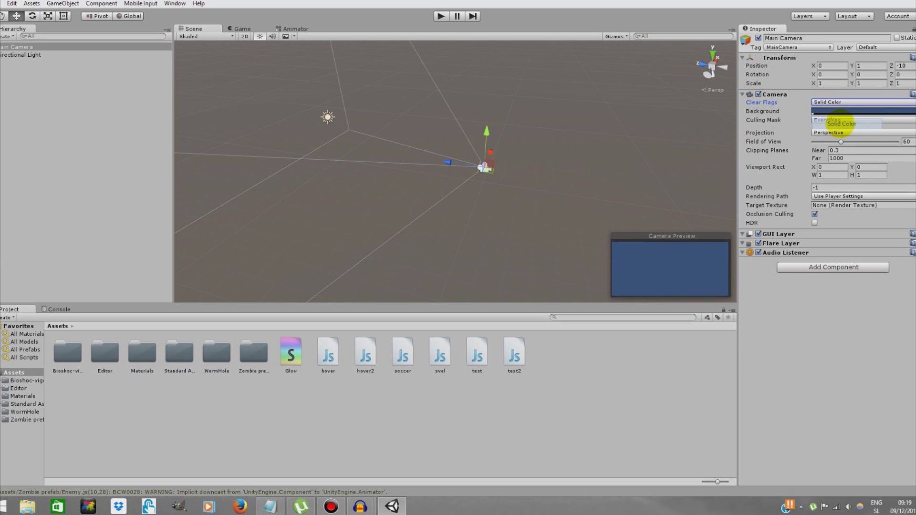
left_click_drag(555, 167, 539, 159, "alt")
- Darken the Directional Light's colour to a near-black grey
left_click(13, 56)
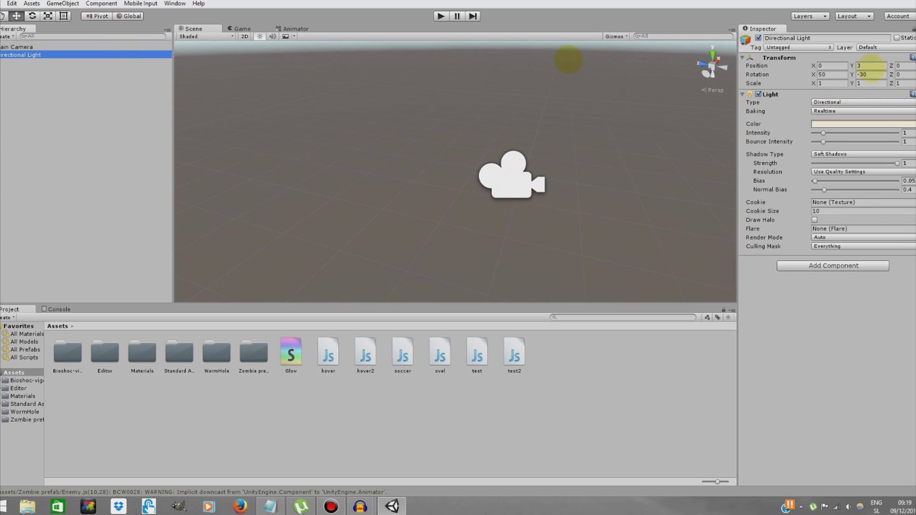
left_click(844, 124)
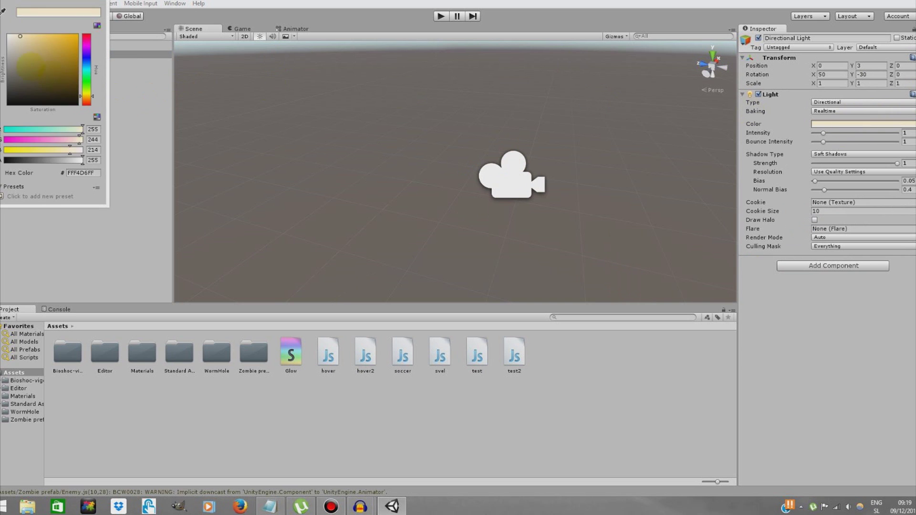
left_click_drag(23, 60, 1, 101)
left_click(480, 110)
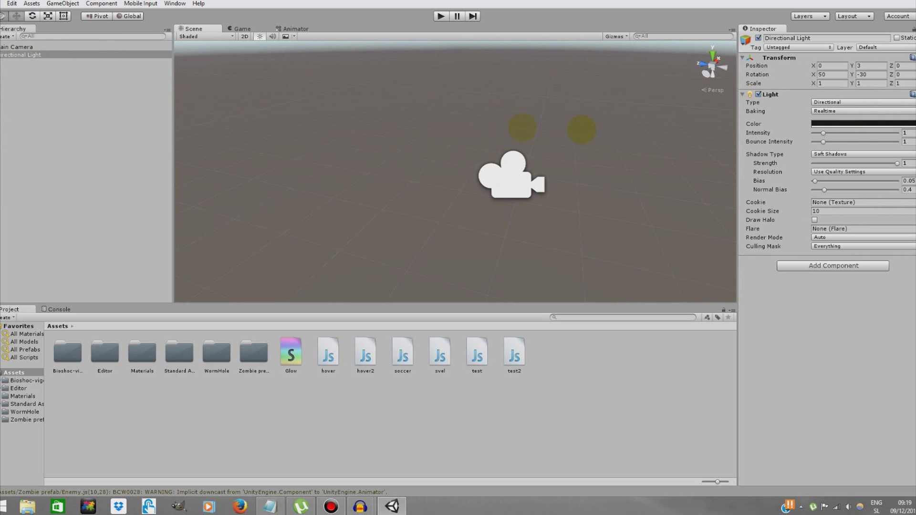
- Set the Main Camera's background colour to dark grey (hex 2B2B2C)
left_click_drag(580, 128, 830, 85, "alt")
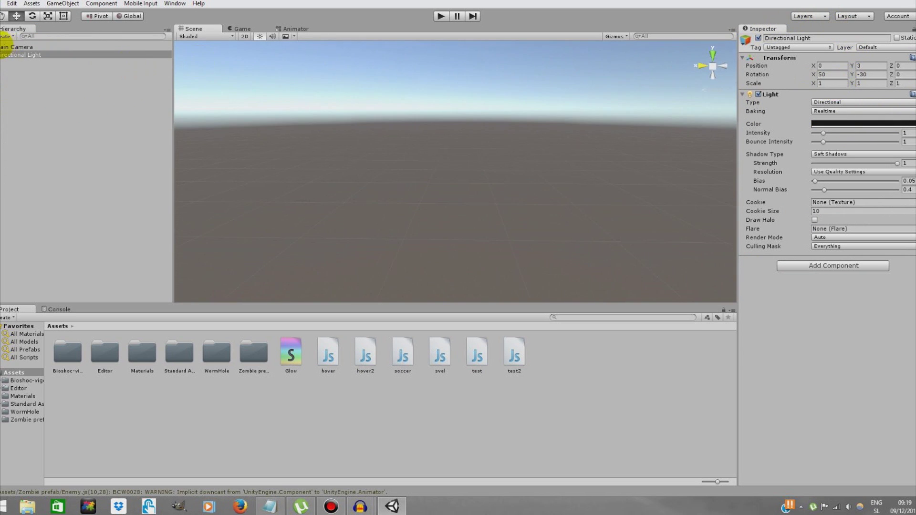
double_click(7, 47)
left_click_drag(561, 153, 453, 181, "alt")
scroll(519, 195, "down", 3)
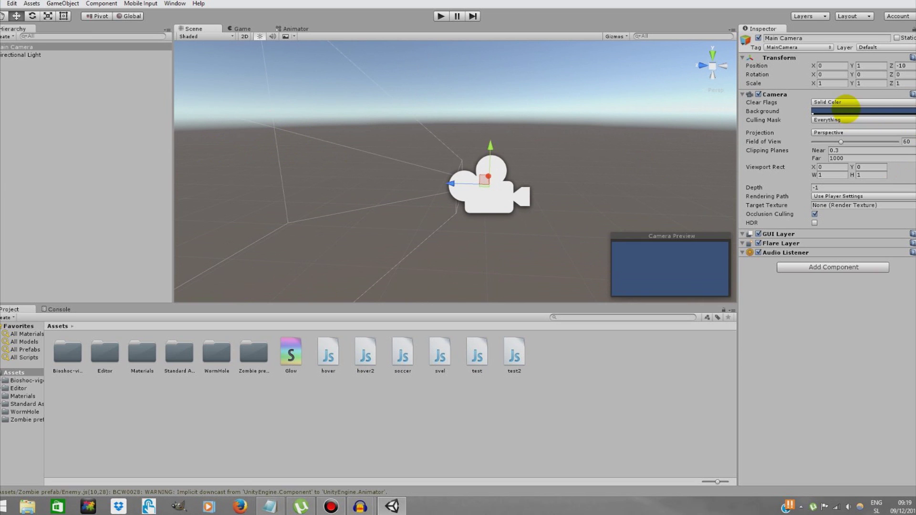
left_click(846, 111)
left_click_drag(49, 73, 14, 98)
left_click(855, 345)
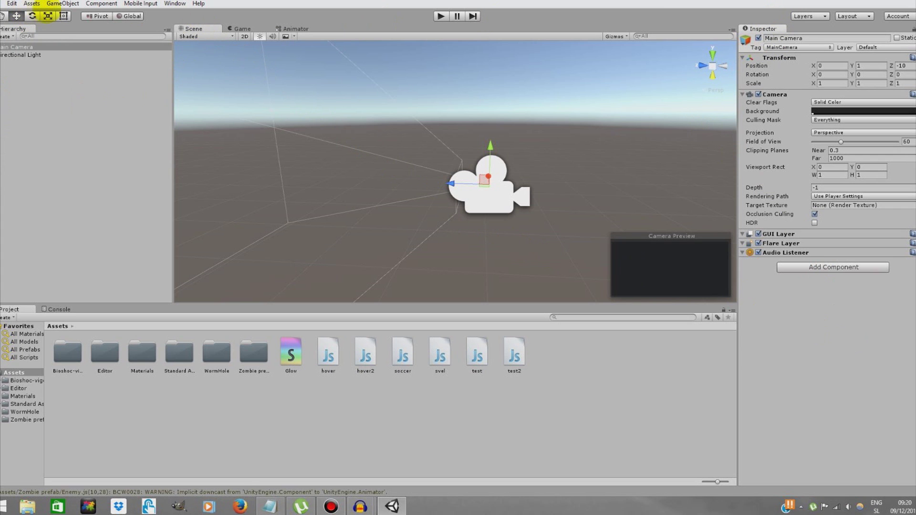
- Add a 3D Cube and parent it under Main Camera in the Hierarchy
left_click(62, 4)
mouse_move(155, 36)
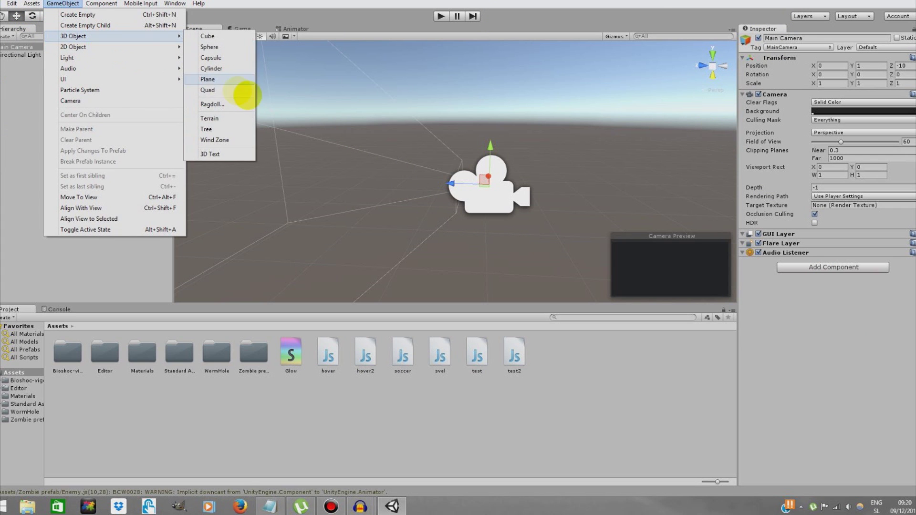
left_click(229, 35)
left_click_drag(435, 92, 37, 123, "alt")
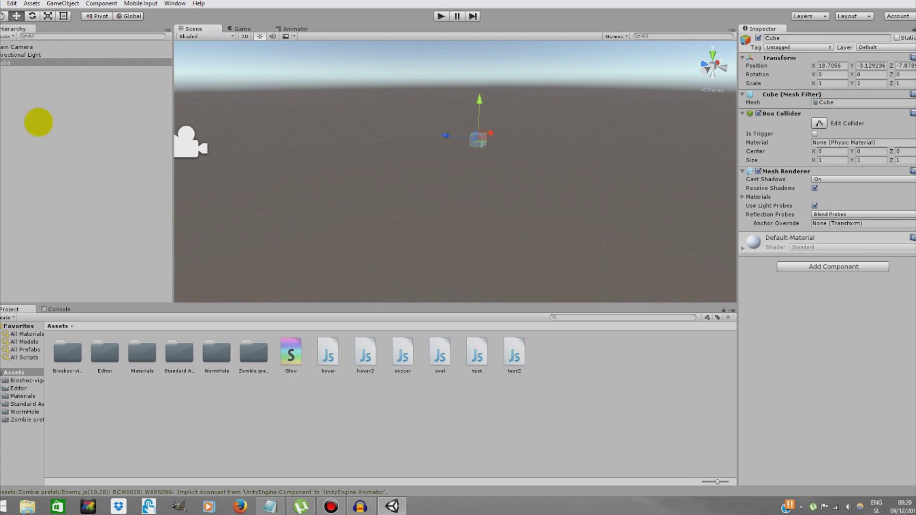
left_click_drag(36, 63, 38, 46)
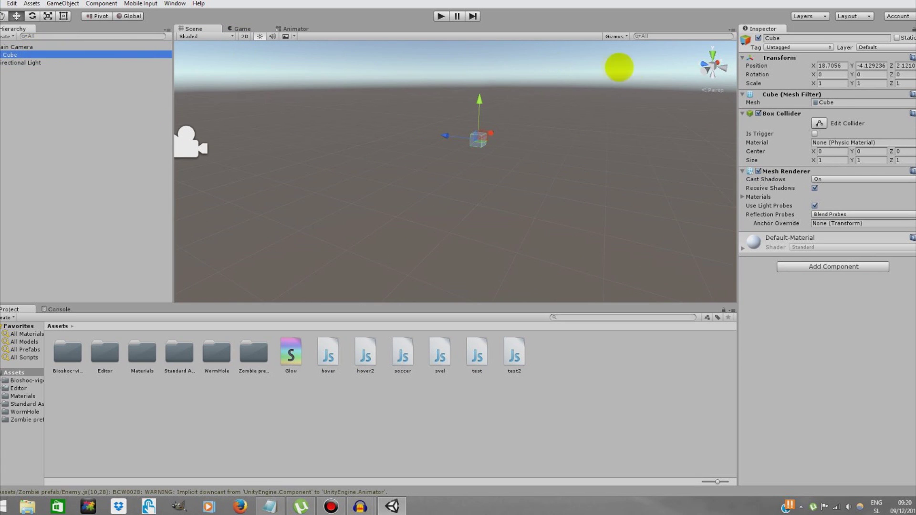
- Reset the cube's Position to 0, 0, 0
left_click(817, 66)
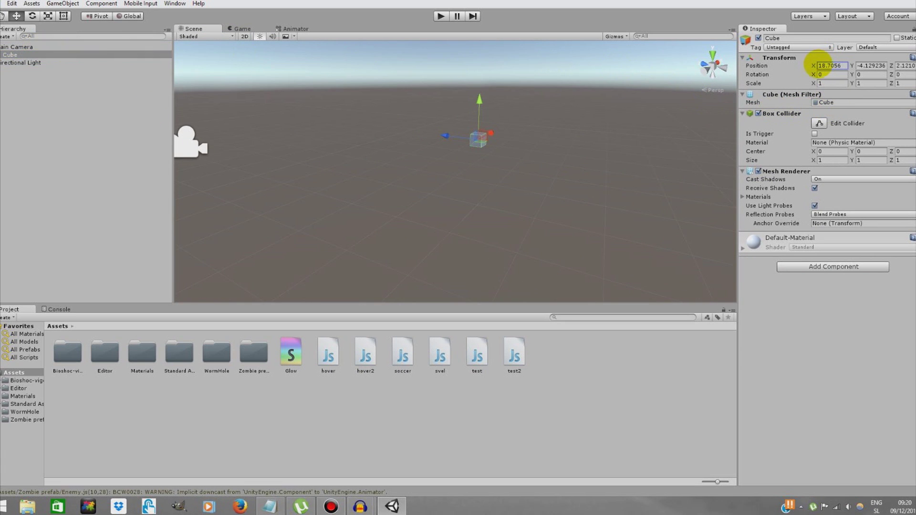
type("18.8")
key("Return")
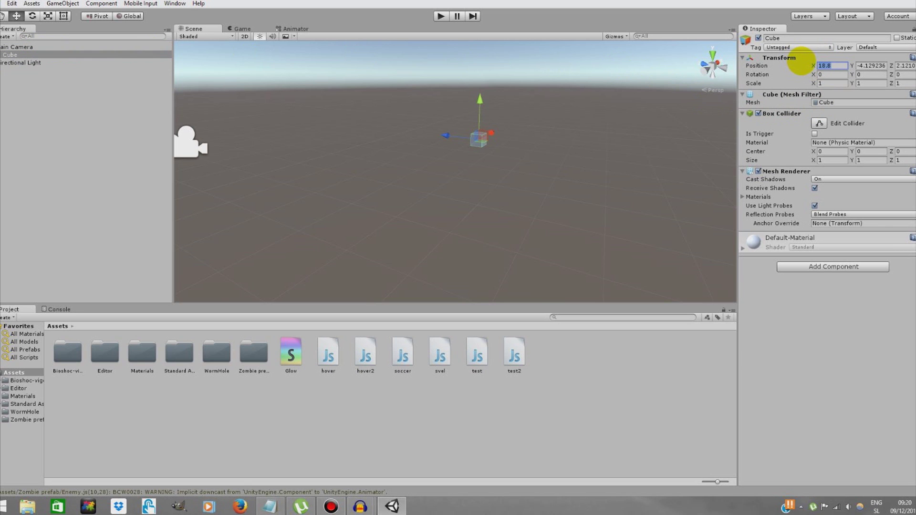
type("0")
left_click(858, 65)
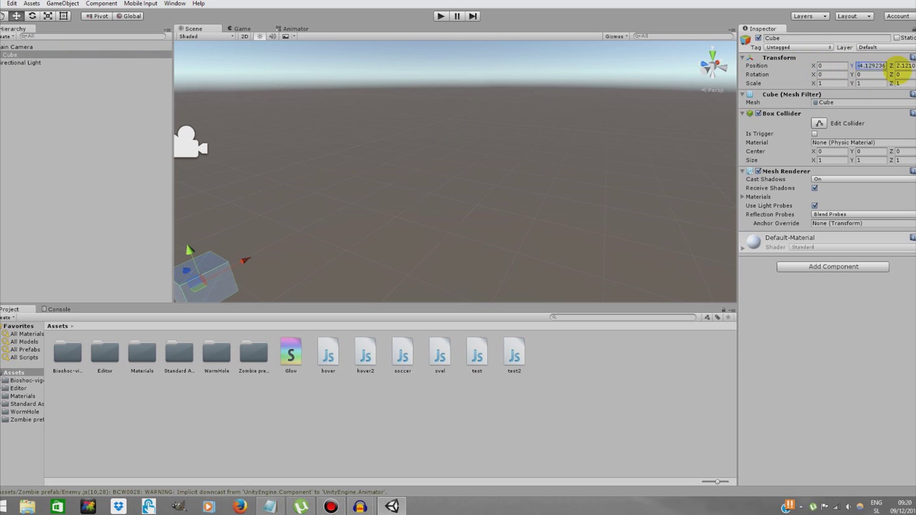
type("0")
left_click(896, 65)
type("0")
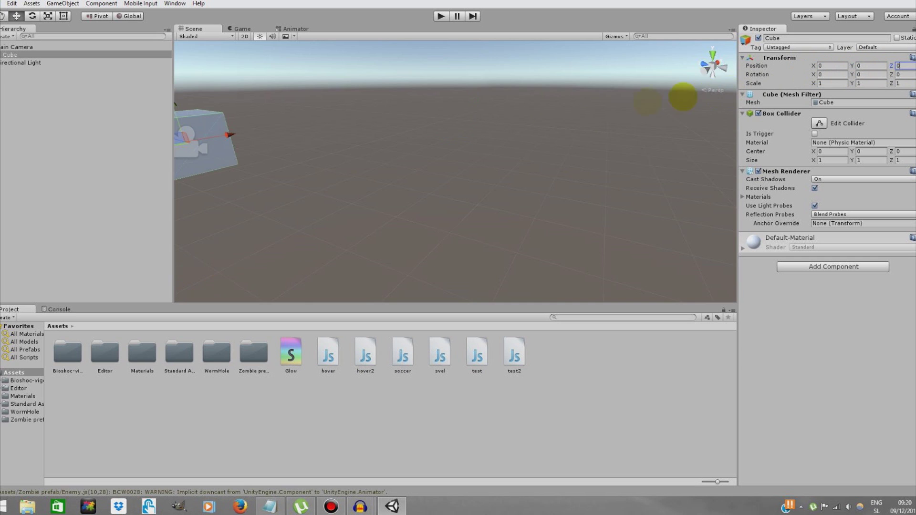
- Push the cube forward along Z and check it in the Game view
right_click_drag(681, 96, 538, 126)
left_click_drag(664, 132, 271, 116)
left_click(24, 47)
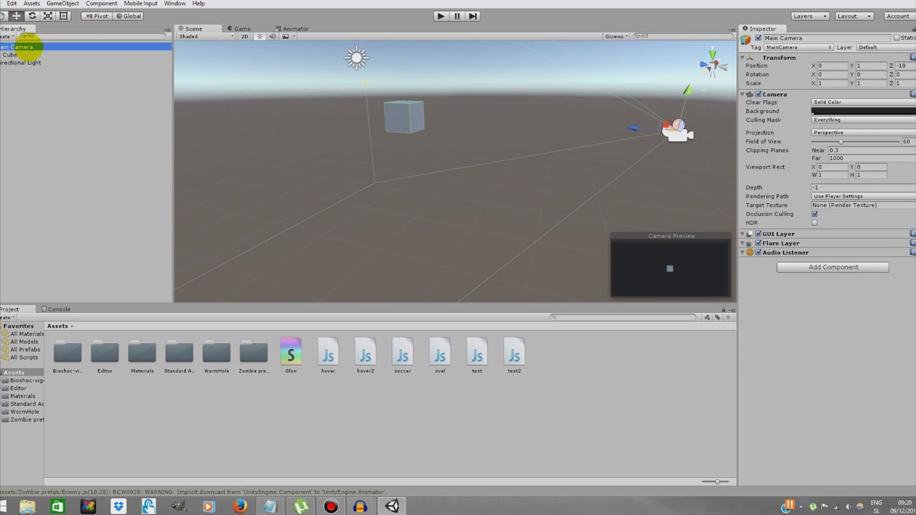
left_click(240, 28)
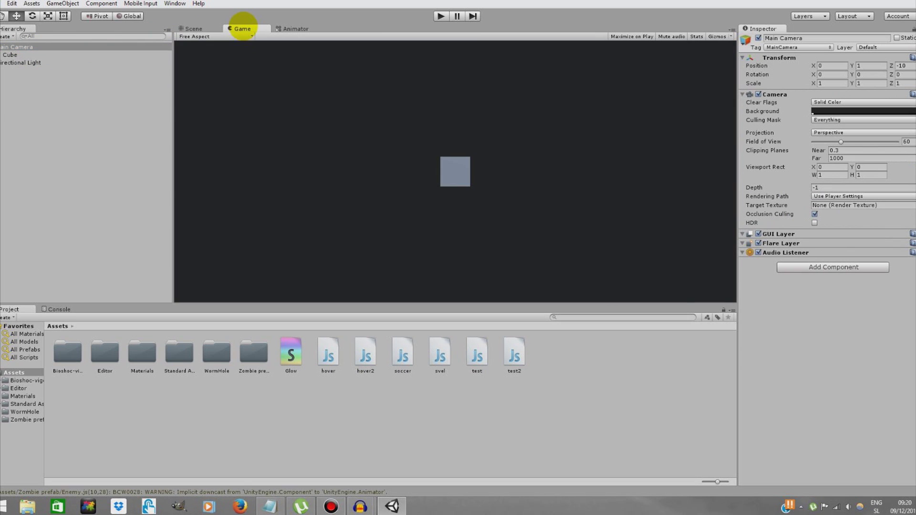
left_click(25, 55)
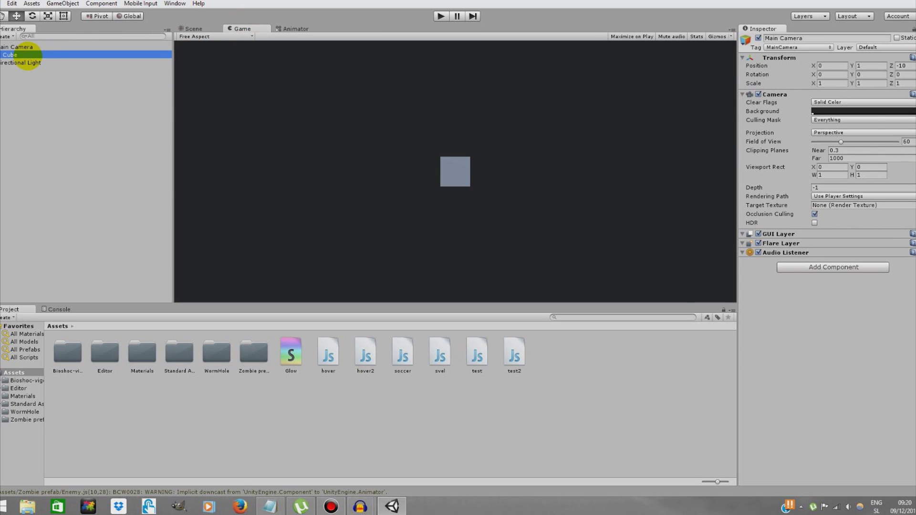
left_click(34, 47)
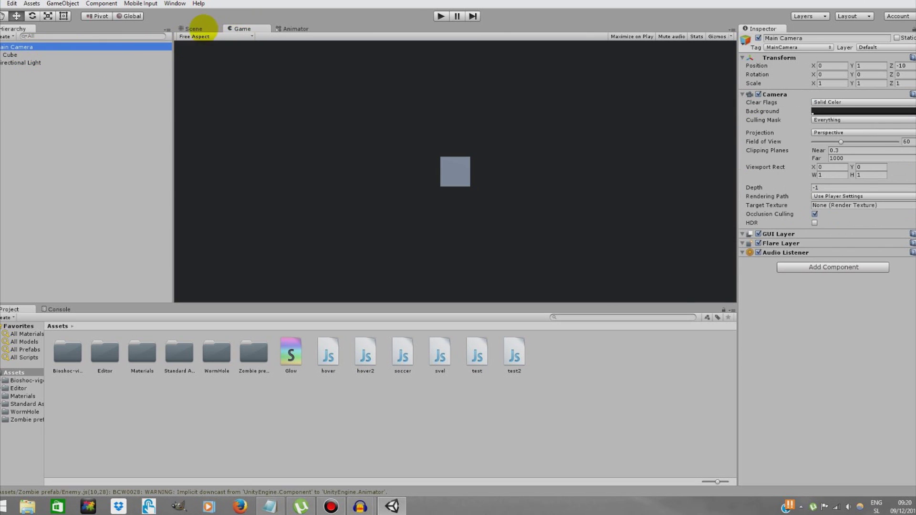
left_click(193, 29)
- Nudge the cube down, left and closer to about -1.34, -0.99, 5.67, previewing in Game view
left_click(410, 113)
left_click_drag(402, 81, 409, 117)
left_click_drag(420, 149, 380, 124)
left_click(242, 29)
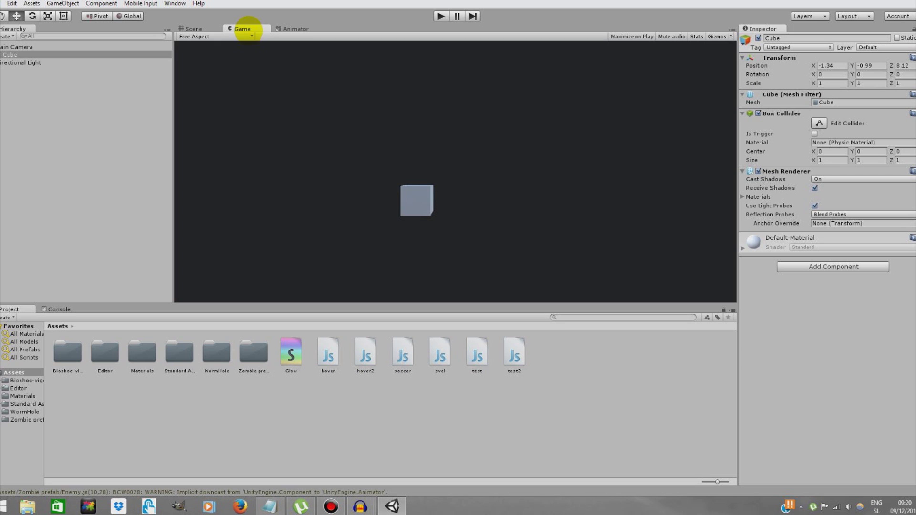
left_click(197, 29)
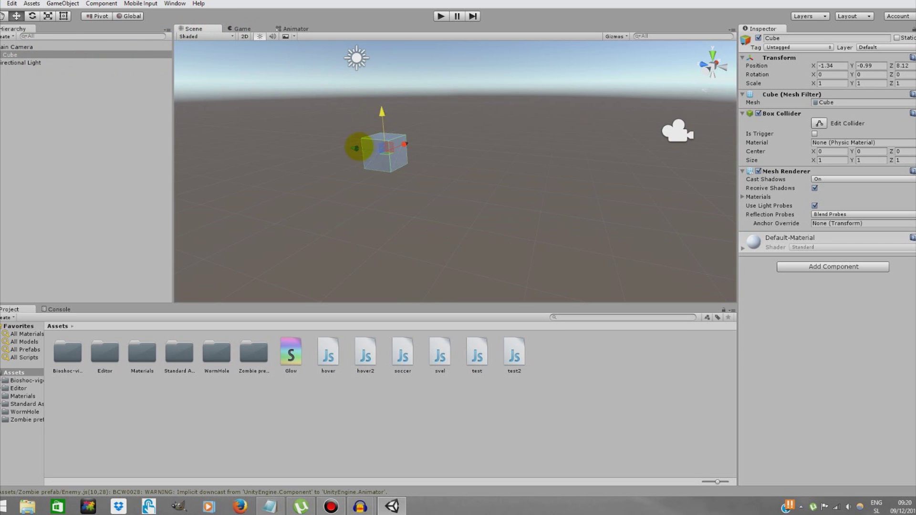
left_click_drag(356, 150, 427, 167)
left_click(241, 29)
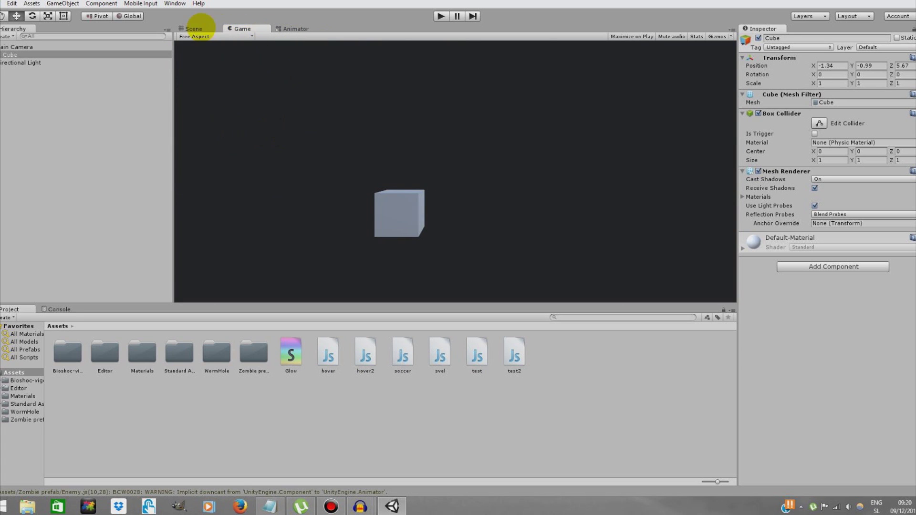
left_click(195, 29)
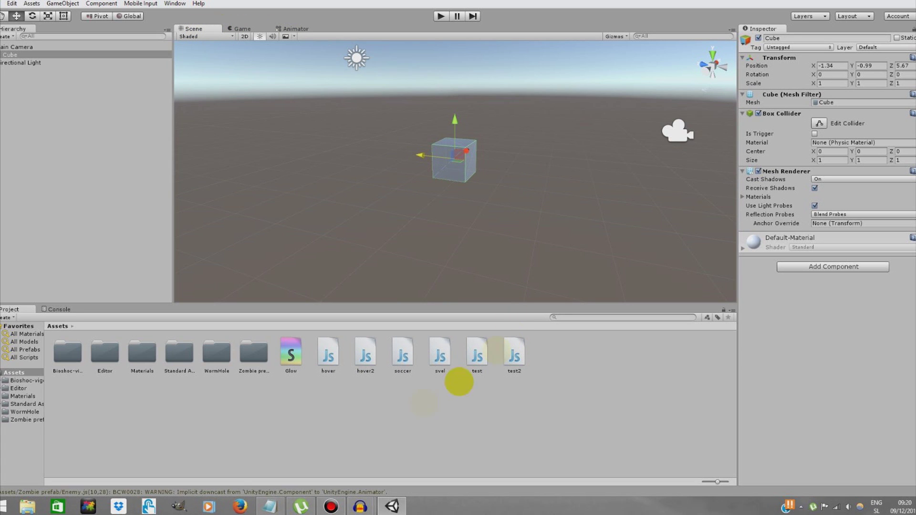
- Create a new material named glowgreen in Assets
right_click(345, 408)
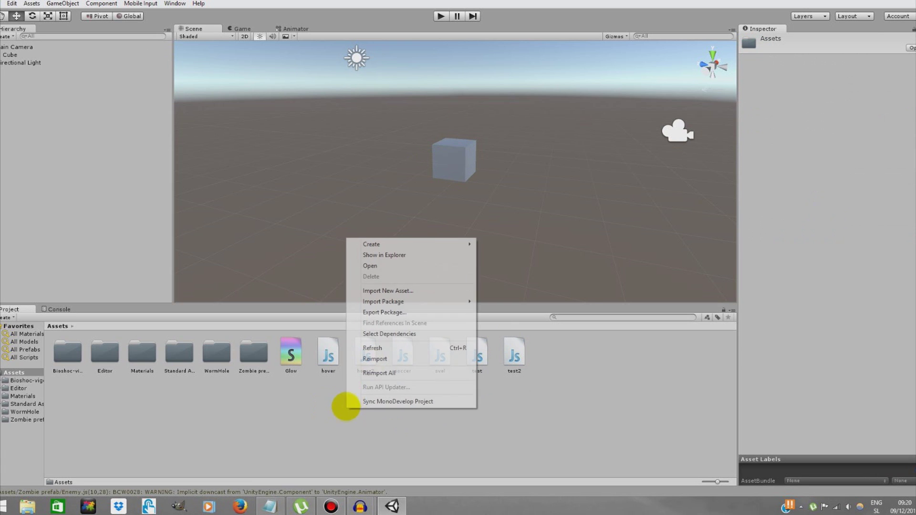
mouse_move(423, 244)
left_click(527, 333)
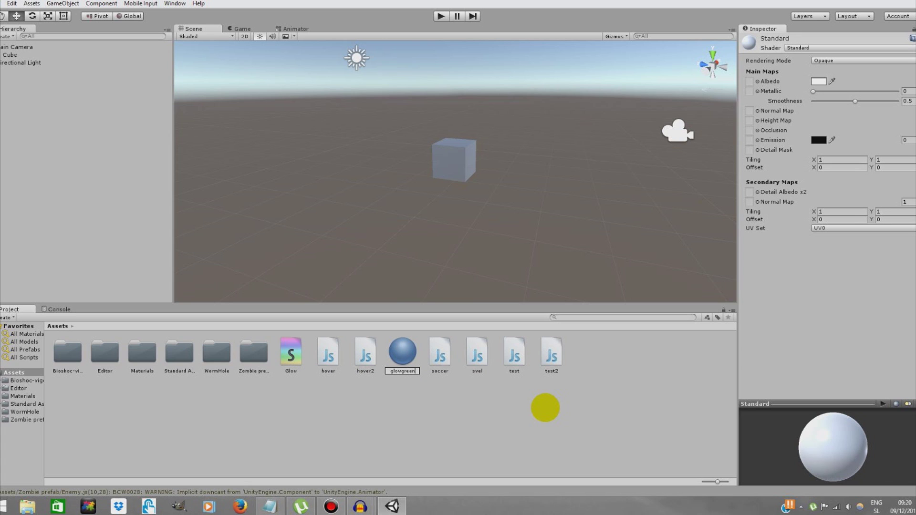
key("Return")
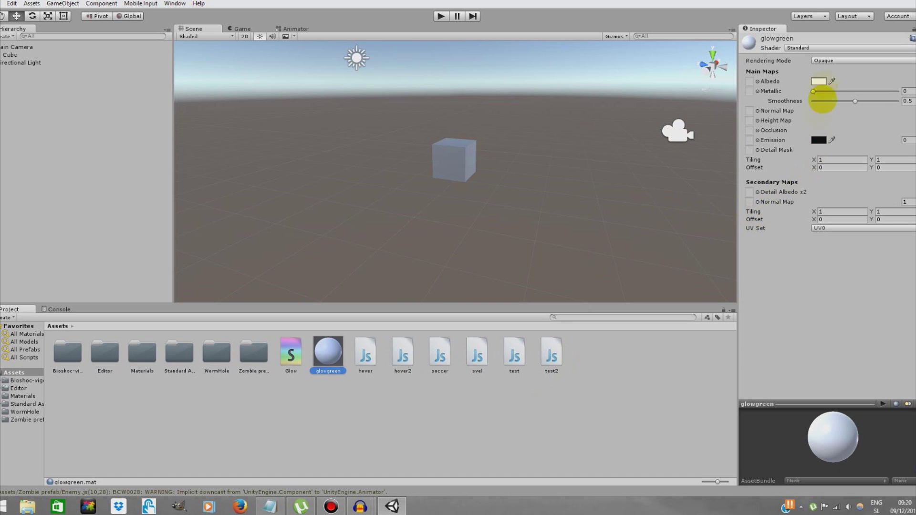
- Set glowgreen's Albedo colour to bright green and bring up its Shader list
left_click(818, 81)
left_click(87, 76)
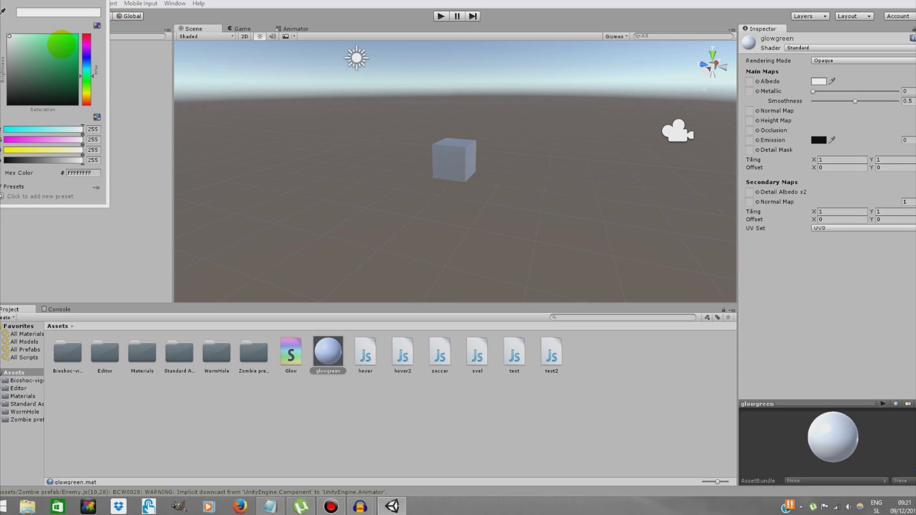
left_click_drag(61, 44, 79, 36)
left_click(144, 100)
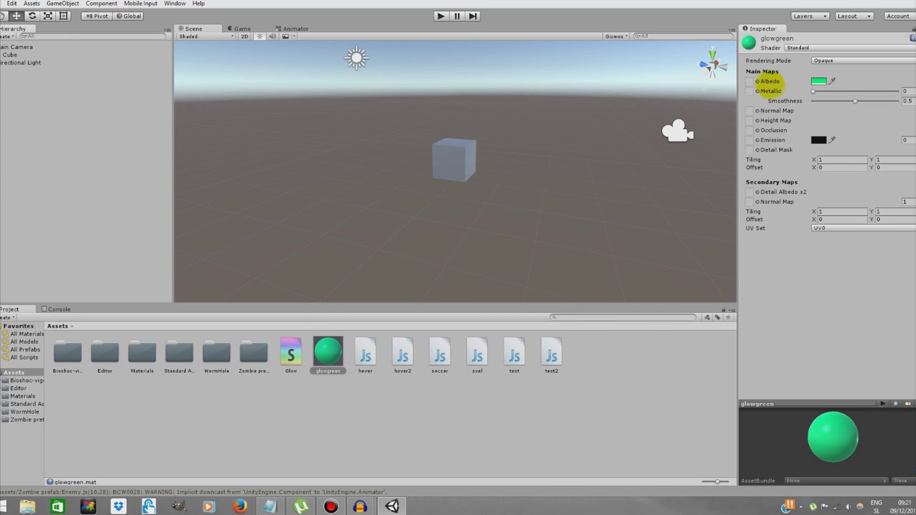
left_click(804, 48)
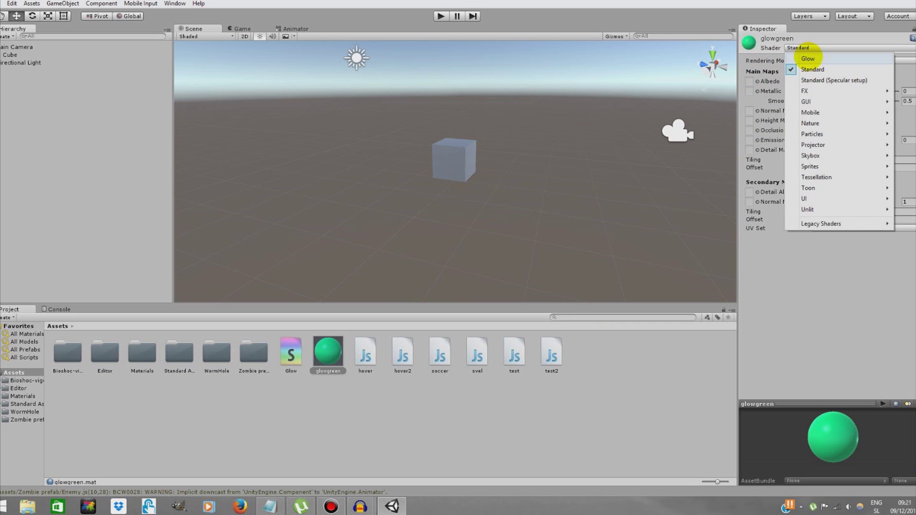
- Switch glowgreen to the Glow shader, drag it onto the cube, and check the teal glow in Game view
left_click(808, 58)
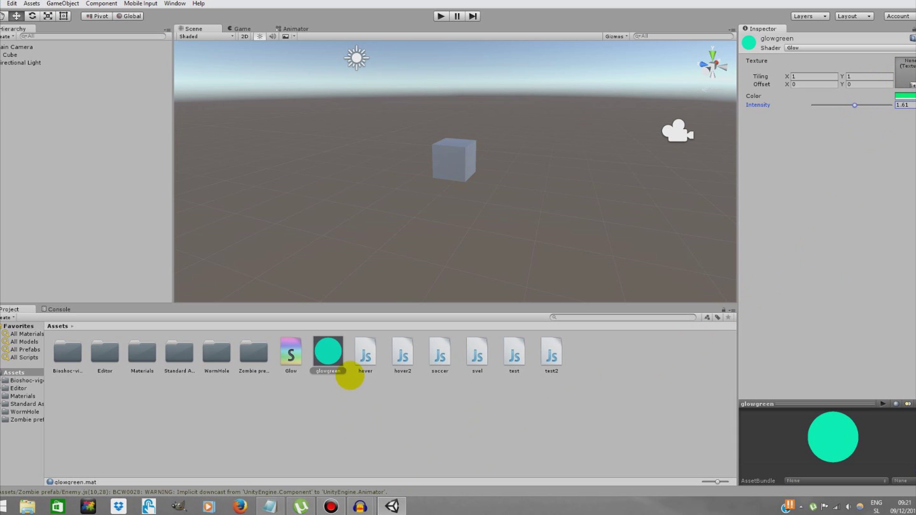
left_click_drag(326, 371, 451, 163)
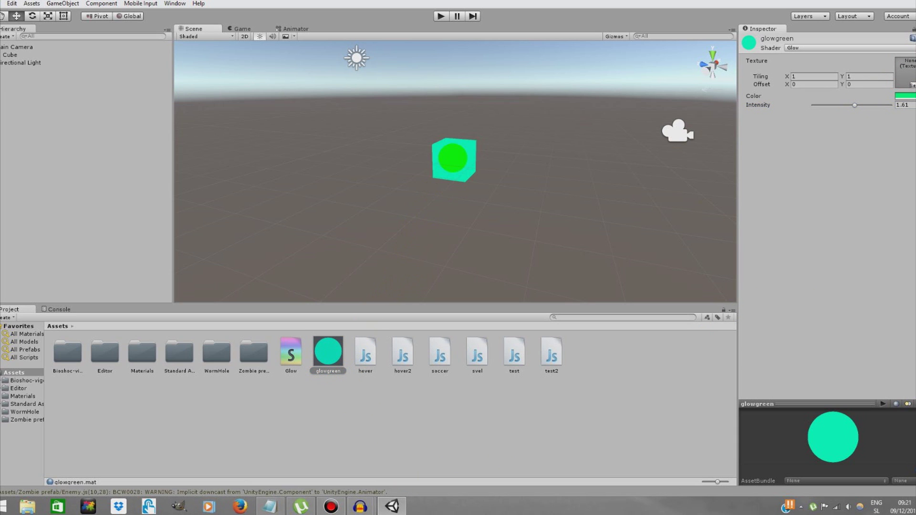
left_click(239, 29)
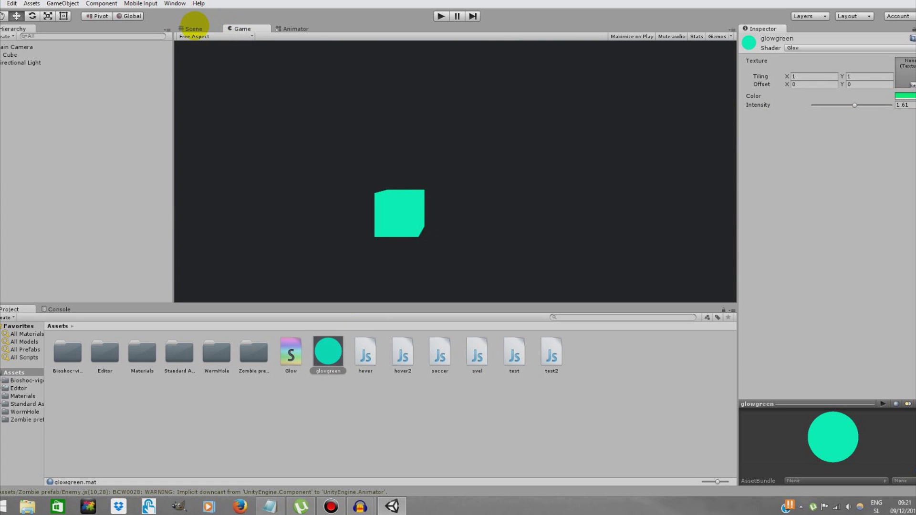
left_click(194, 28)
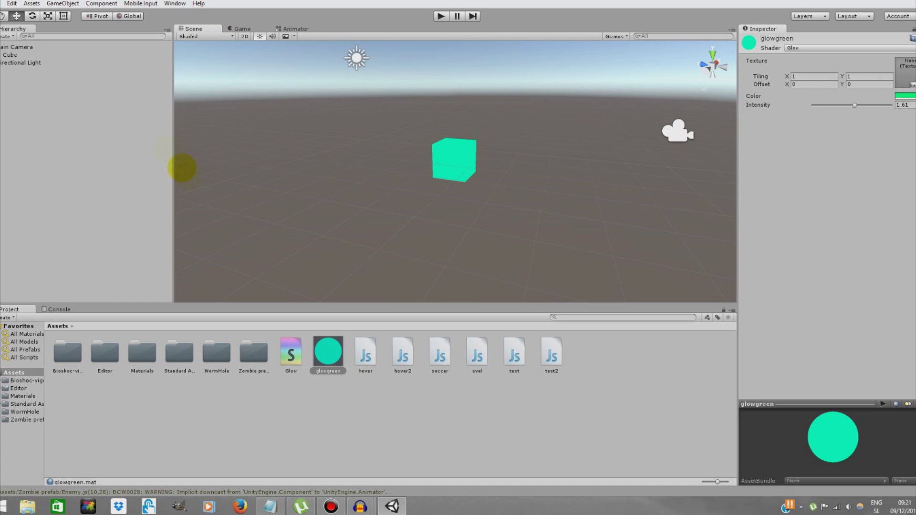
left_click(11, 46)
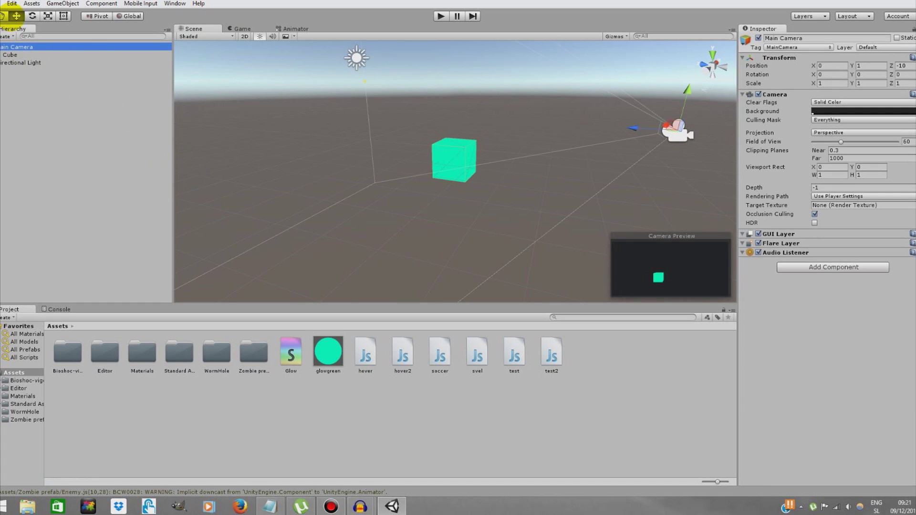
left_click(32, 3)
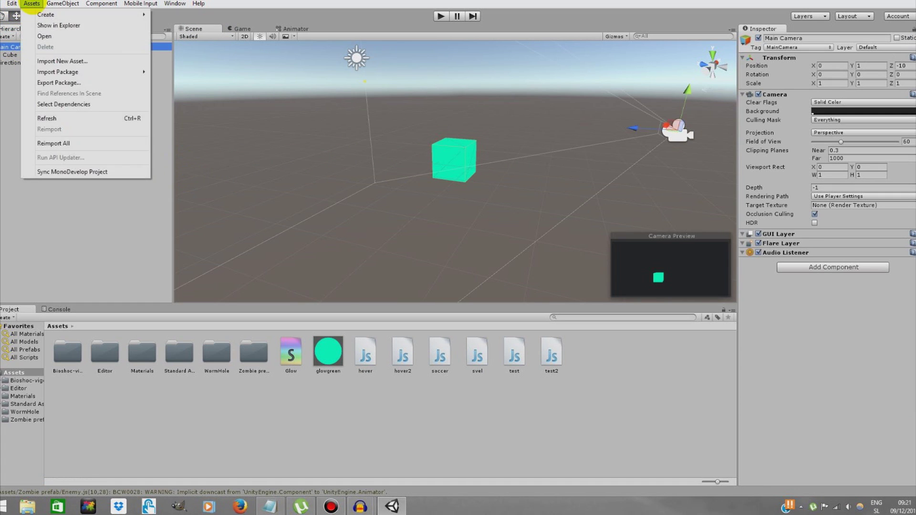
mouse_move(87, 71)
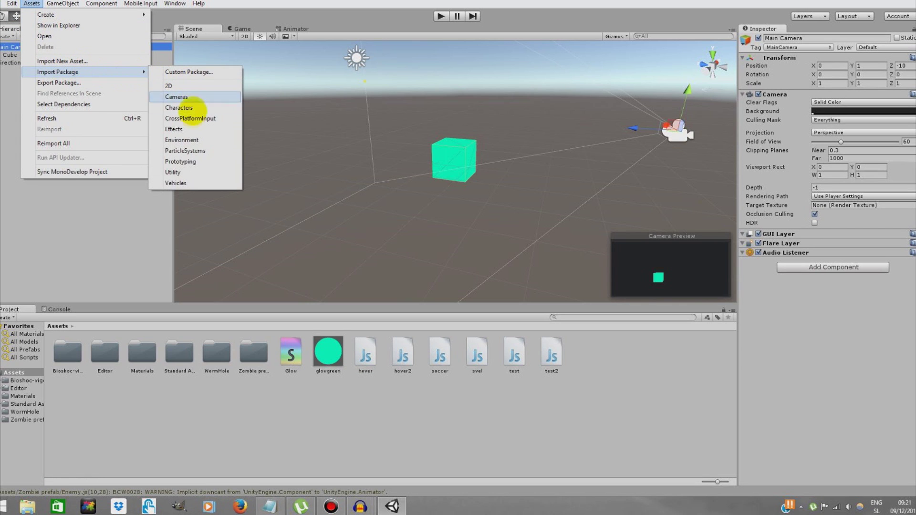
left_click(131, 217)
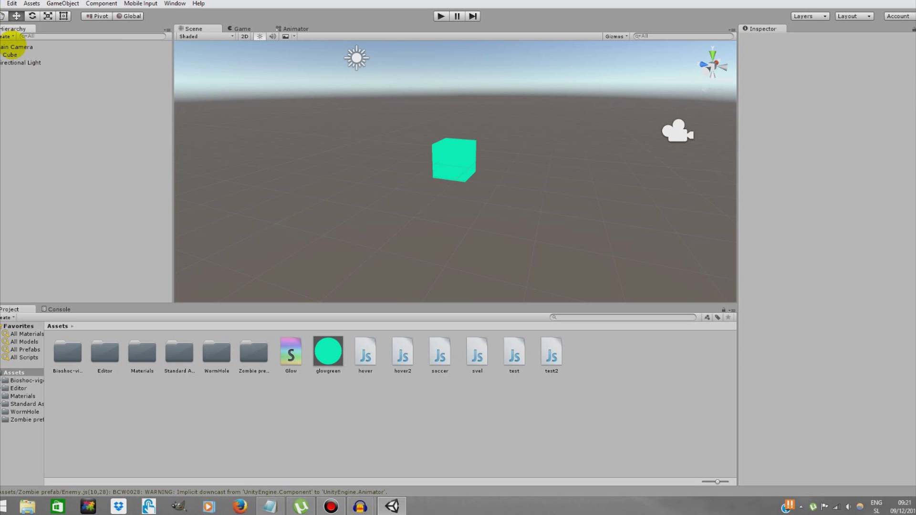
left_click(14, 47)
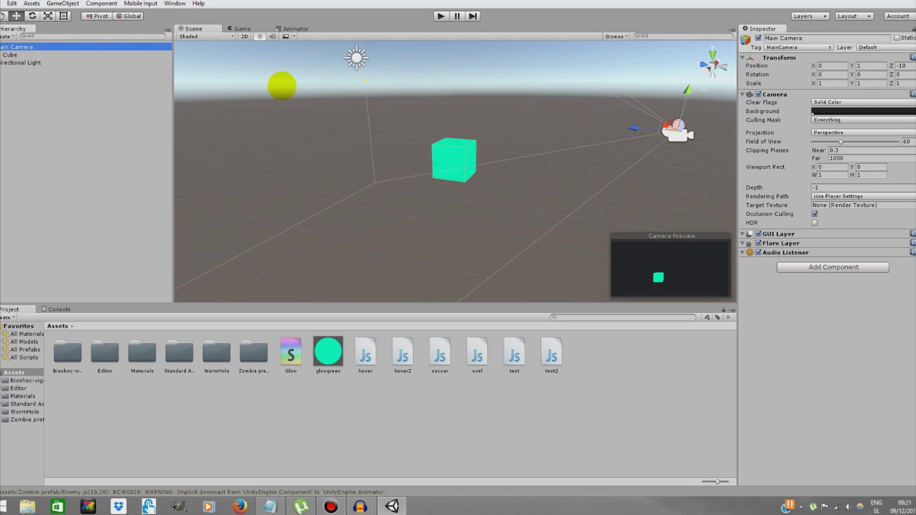
- Add Image Effects > Bloom and Glow > Bloom to the Main Camera
left_click(828, 268)
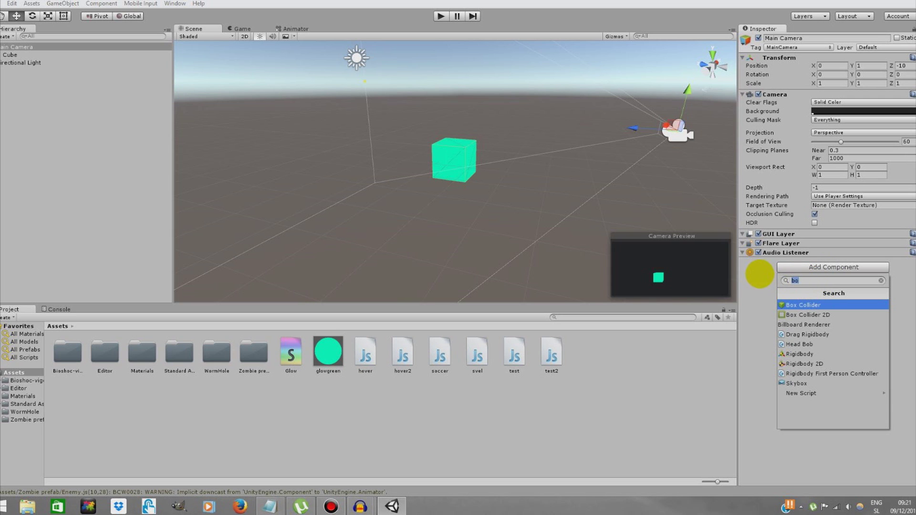
key("BackSpace")
scroll(854, 348, "down", 2)
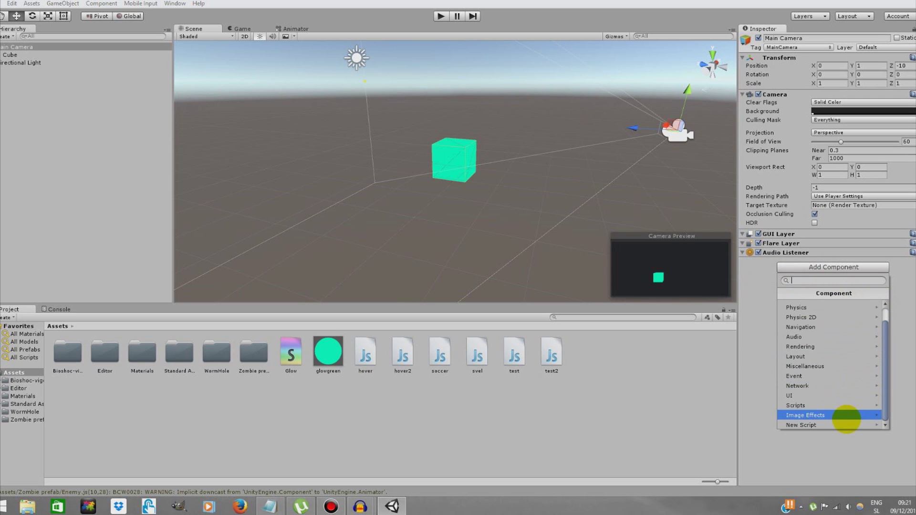
left_click(846, 416)
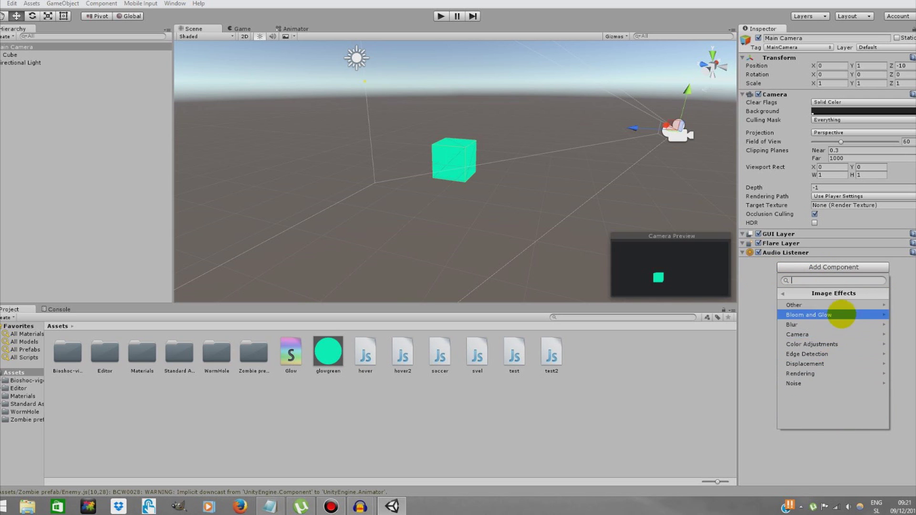
left_click(841, 315)
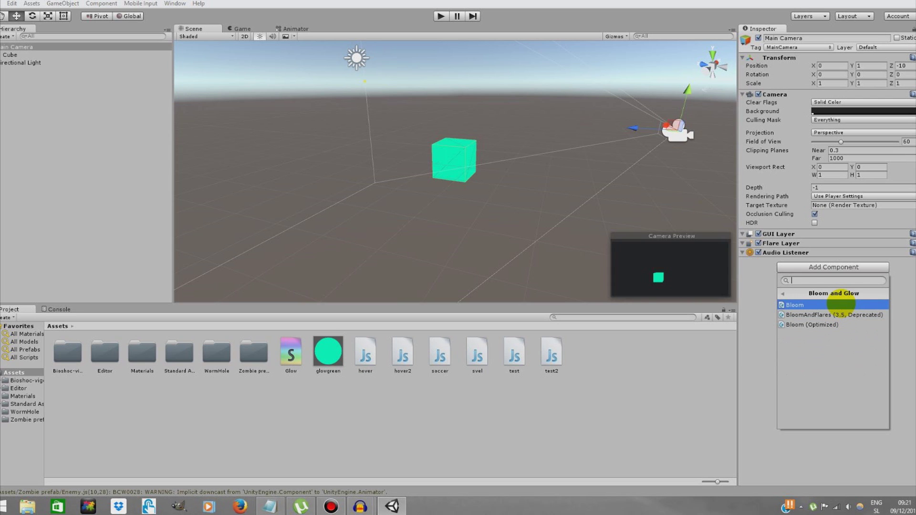
left_click(841, 303)
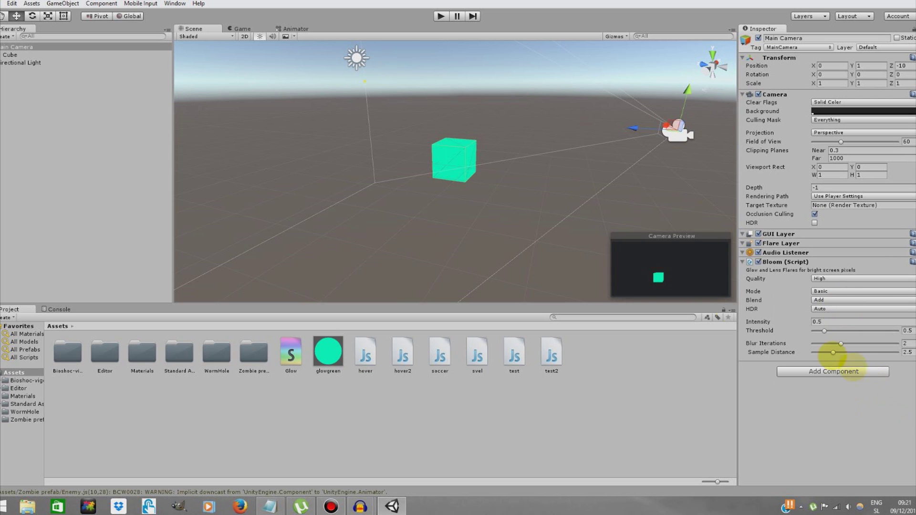
- Compare the blooming cube between the Game and Scene views
left_click(238, 29)
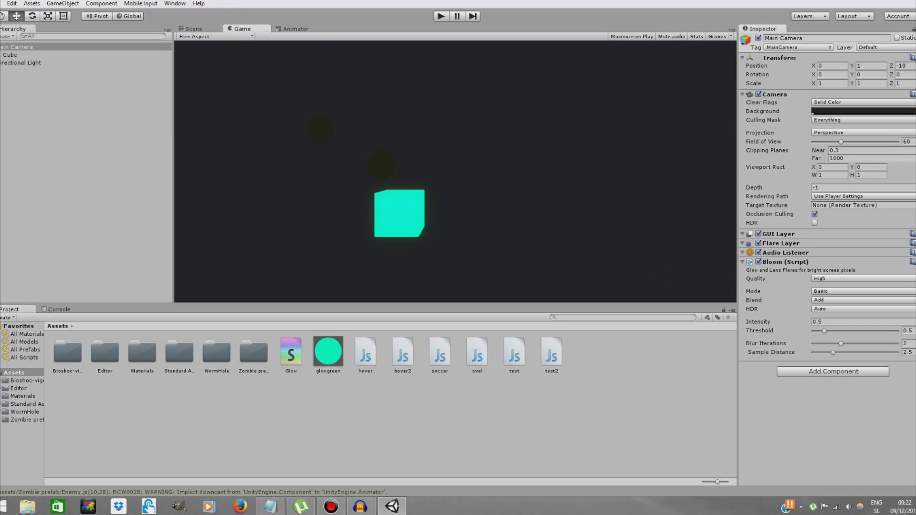
left_click(201, 29)
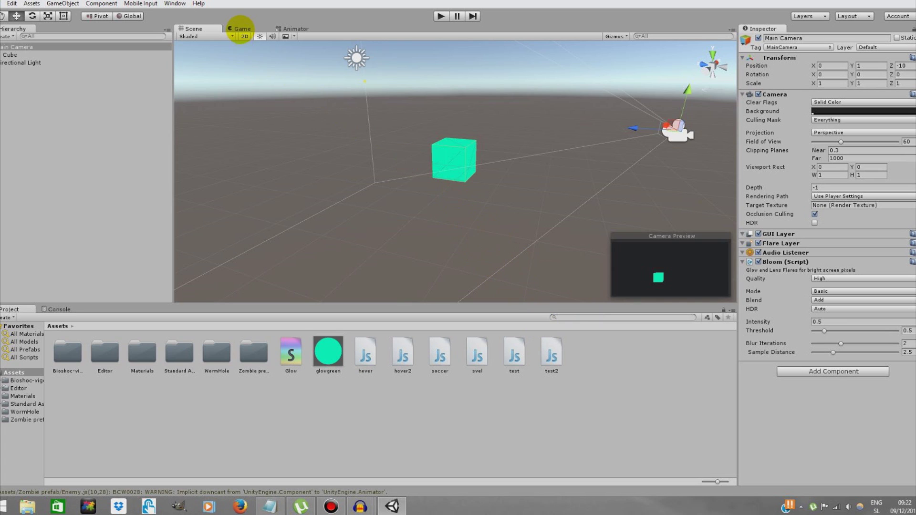
left_click(242, 27)
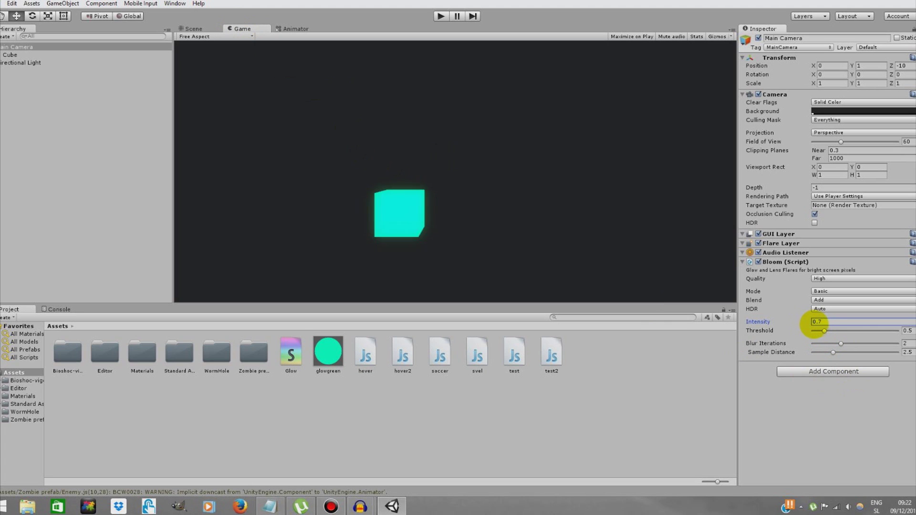
- Raise the camera's Bloom intensity from 0.7 to 2.4 and start playing the scene
left_click_drag(814, 324, 818, 324)
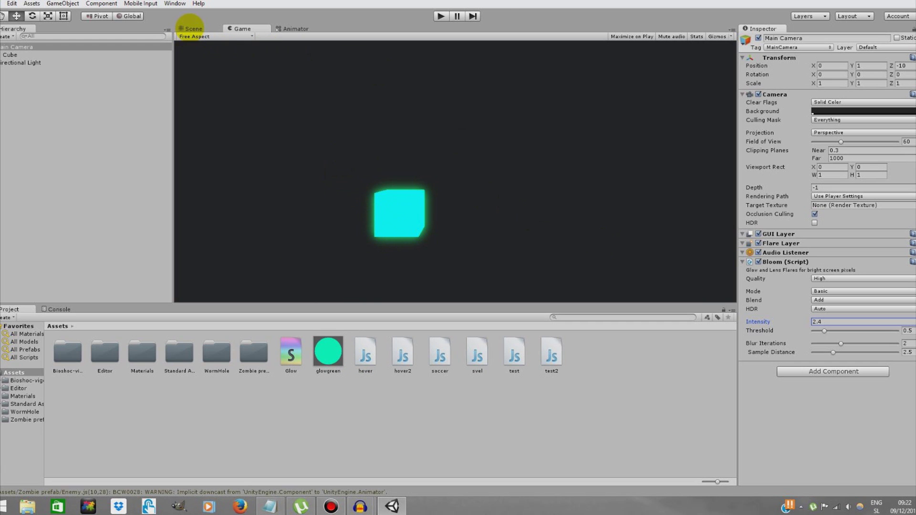
left_click(438, 17)
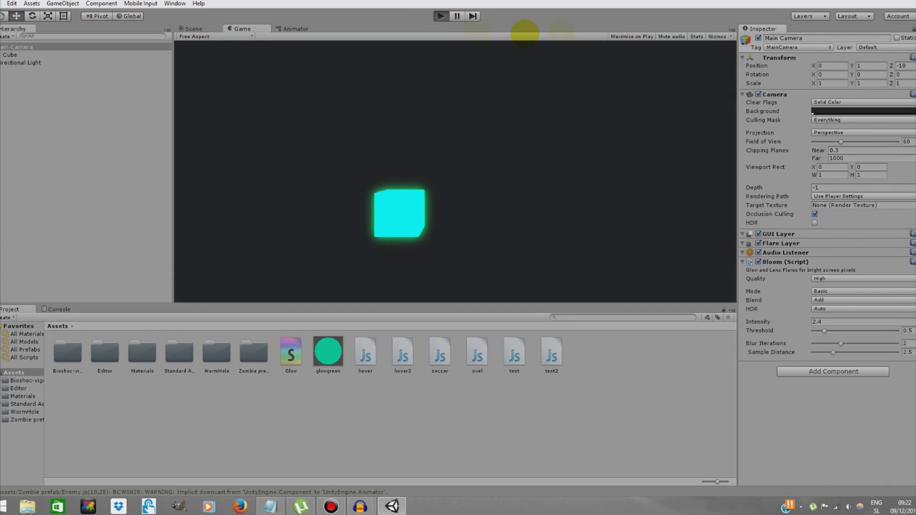
- Preview the glow in Play mode, lower Bloom intensity to 2.26, and select the Cube
left_click(440, 17)
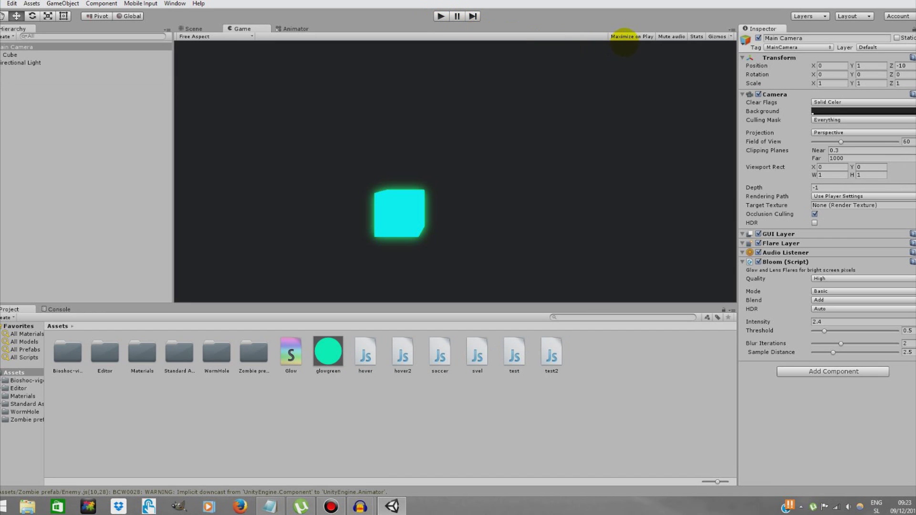
left_click(441, 16)
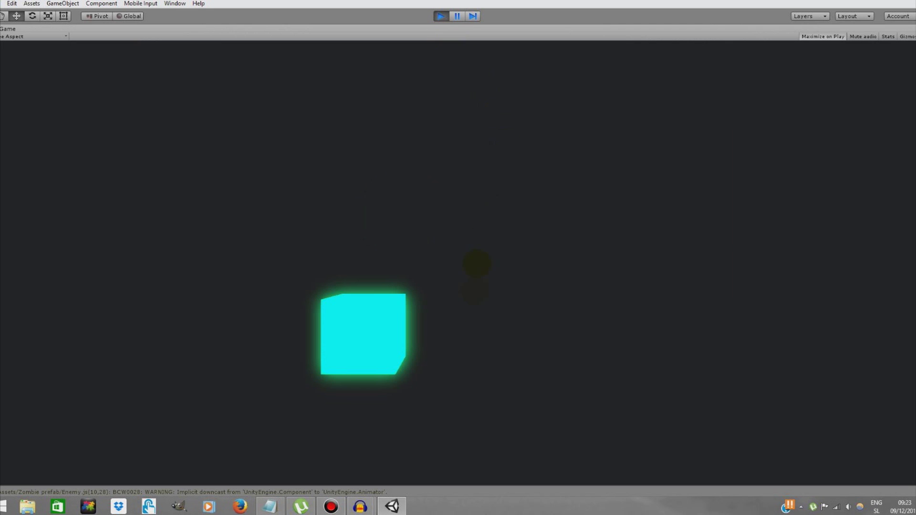
left_click(440, 17)
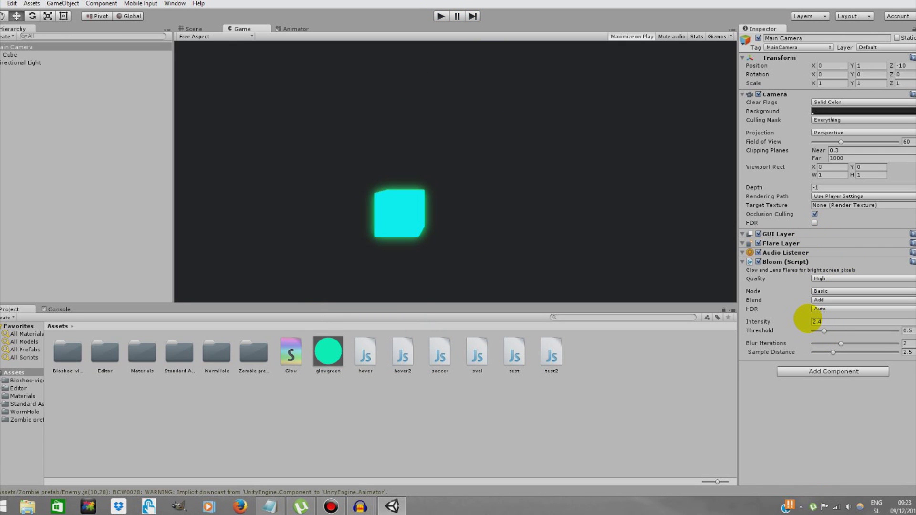
mouse_move(809, 319)
left_mouse_down()
mouse_move(30, 327)
mouse_move(658, 353)
mouse_move(824, 350)
mouse_move(613, 337)
mouse_move(127, 331)
mouse_move(806, 320)
left_mouse_up()
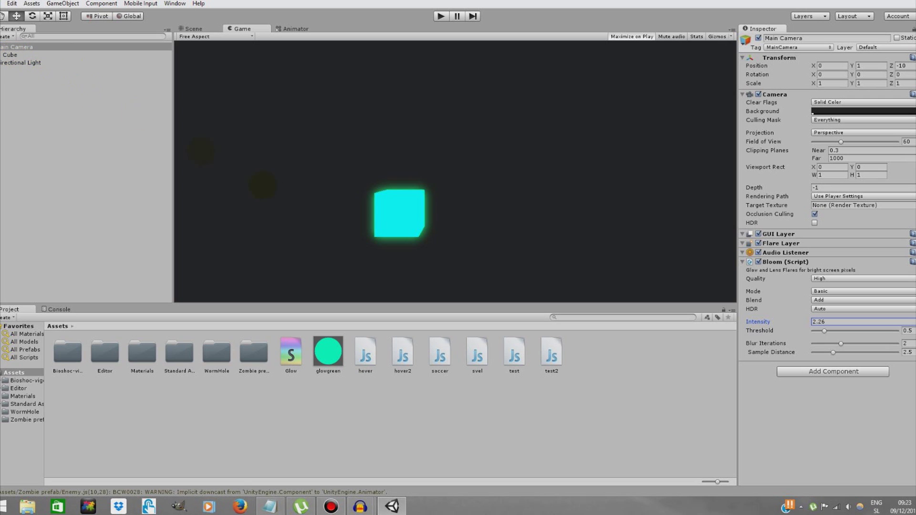
left_click(10, 55)
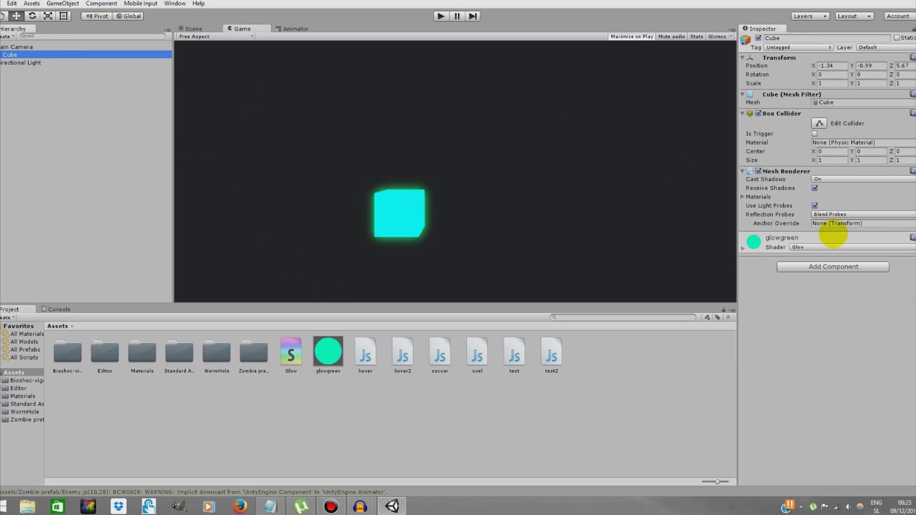
- Expand the glowgreen material and settle its glow Intensity at 1.63
left_click(742, 248)
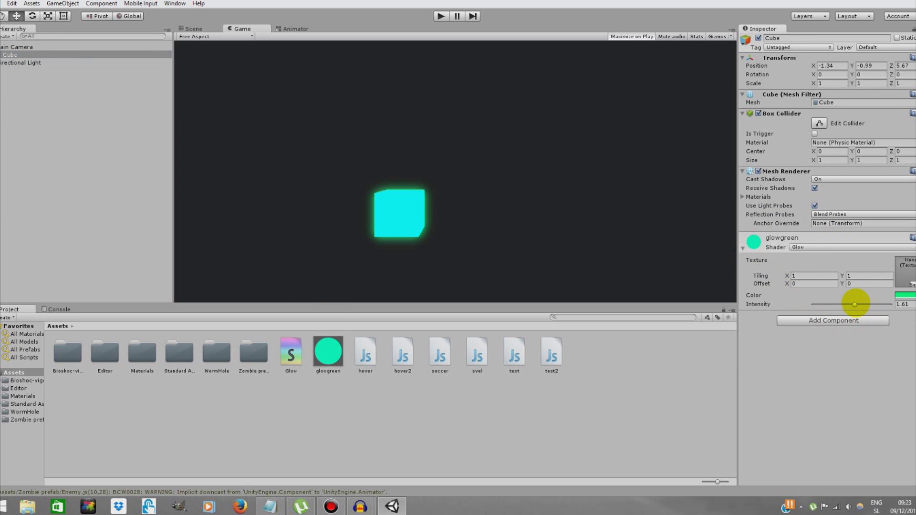
left_click_drag(890, 305, 854, 304)
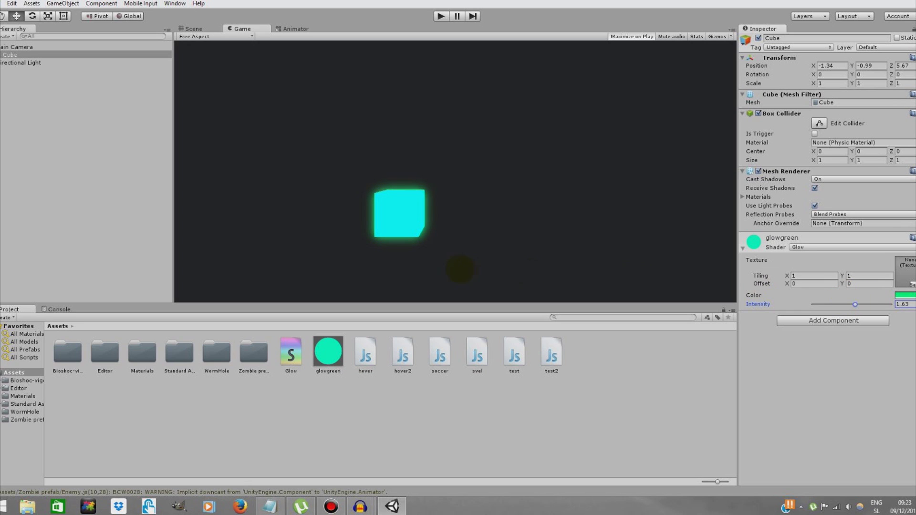